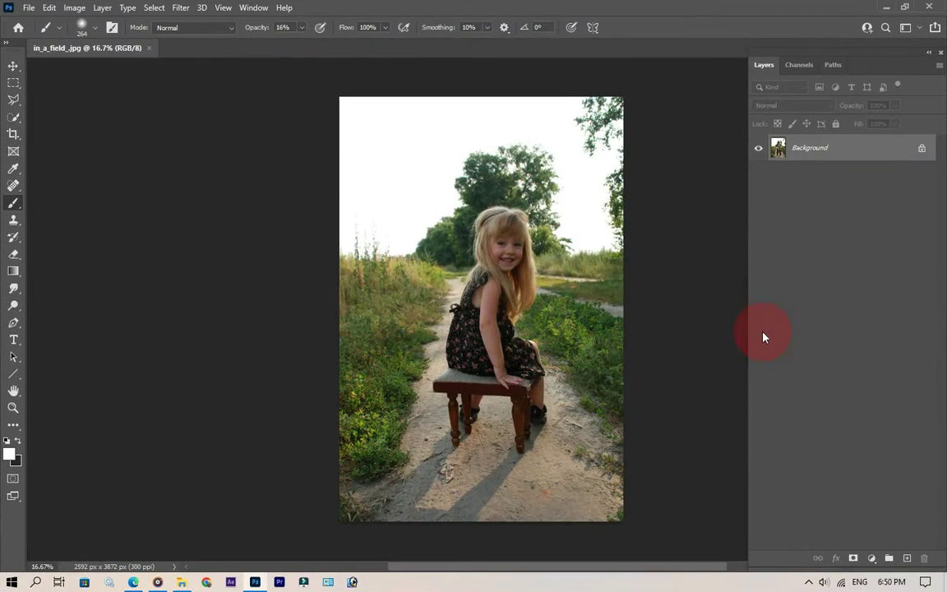
Duplicate the Background layer as 'Background copy' above the original.
{"action": "right_click", "coordinate": [806, 148]}
{"action": "left_click", "coordinate": [814, 169]}
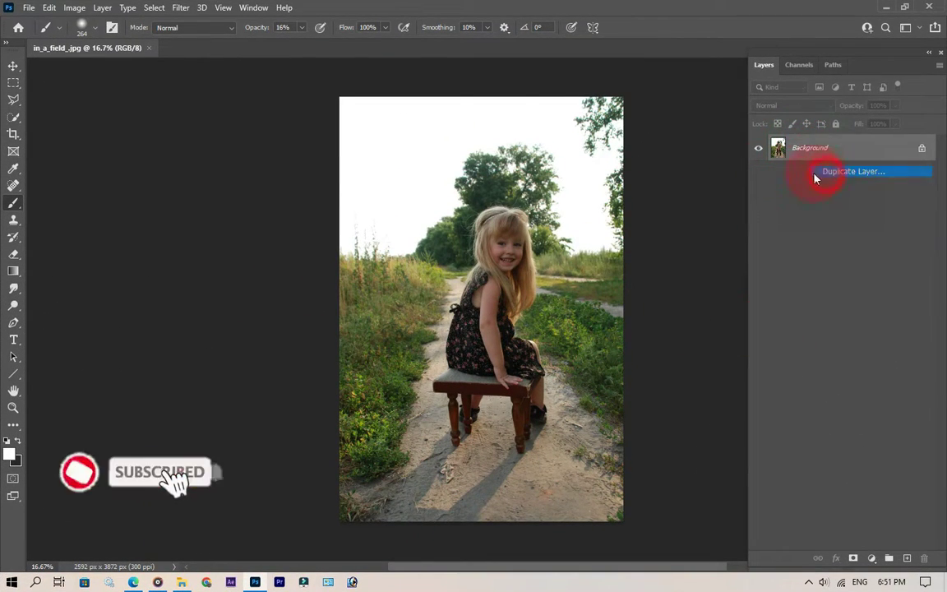
{"action": "left_click", "coordinate": [579, 157]}
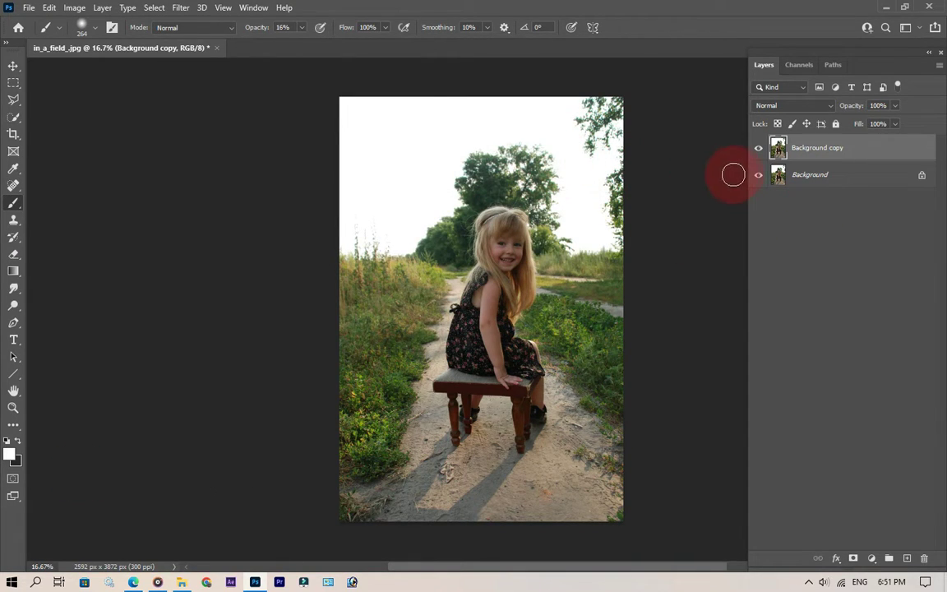
{"action": "left_click_drag", "start_coordinate": [497, 227], "coordinate": [695, 264]}
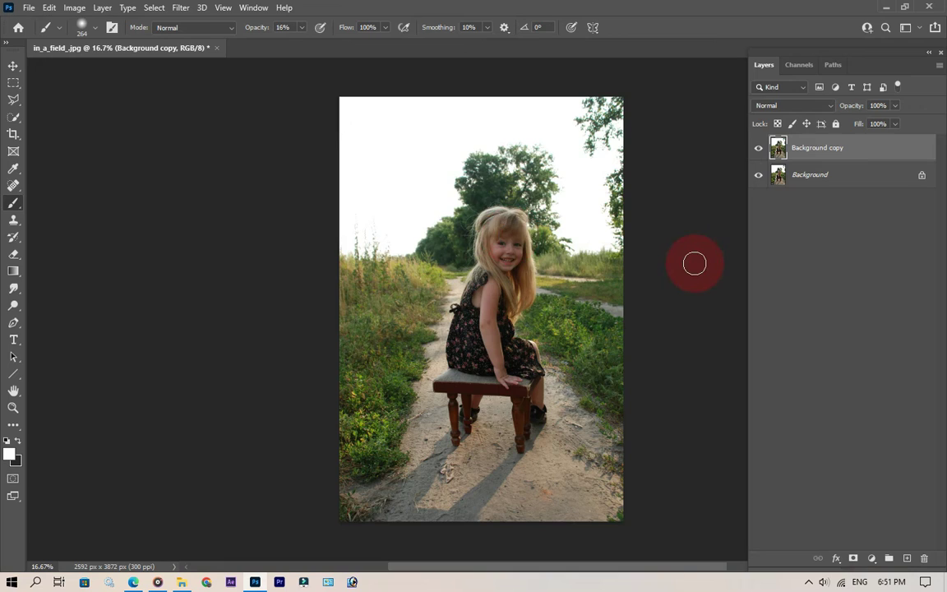
Open Select and Mask with the red overlay preview view.
{"action": "left_click", "coordinate": [154, 7]}
{"action": "left_click", "coordinate": [195, 194]}
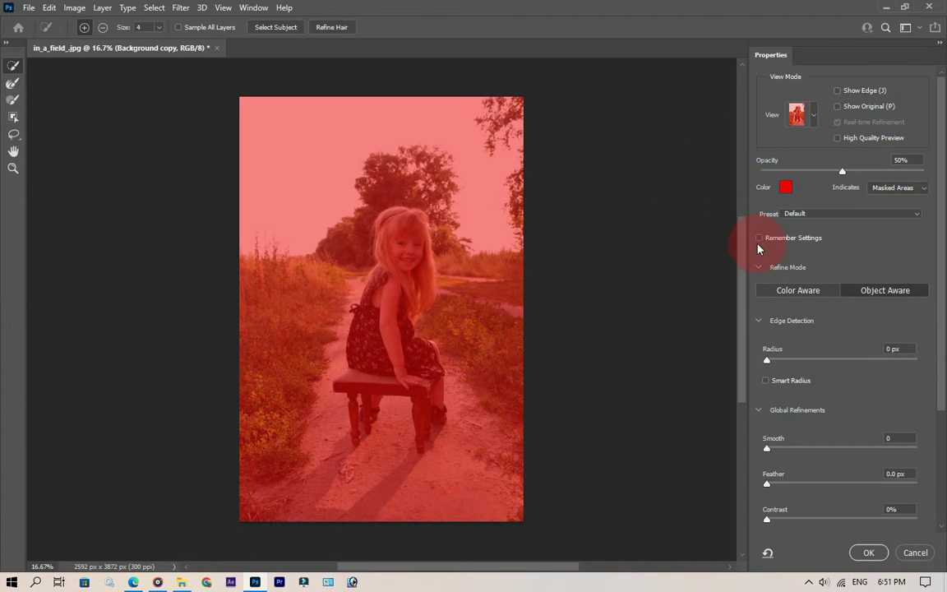
{"action": "left_click", "coordinate": [813, 116]}
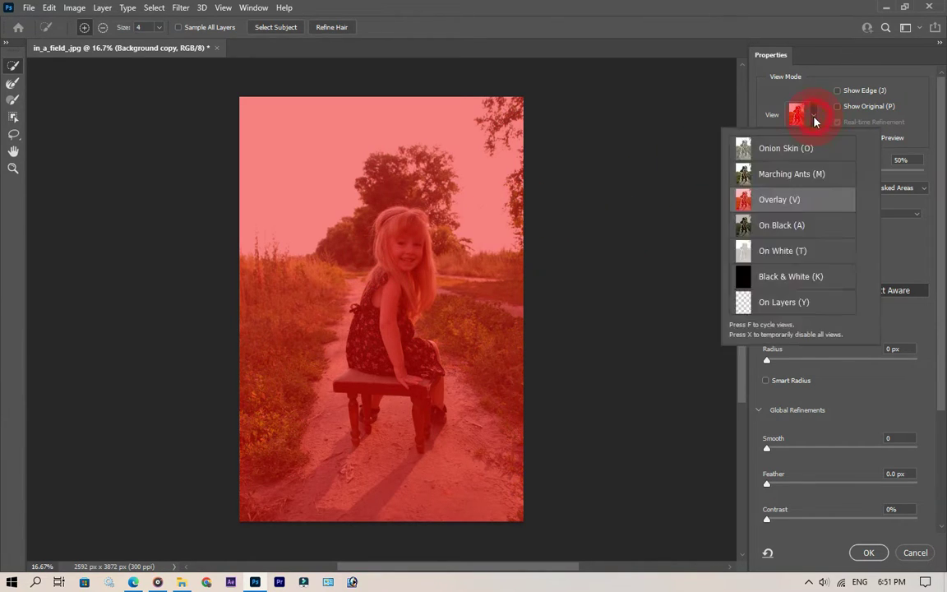
{"action": "left_click", "coordinate": [744, 199]}
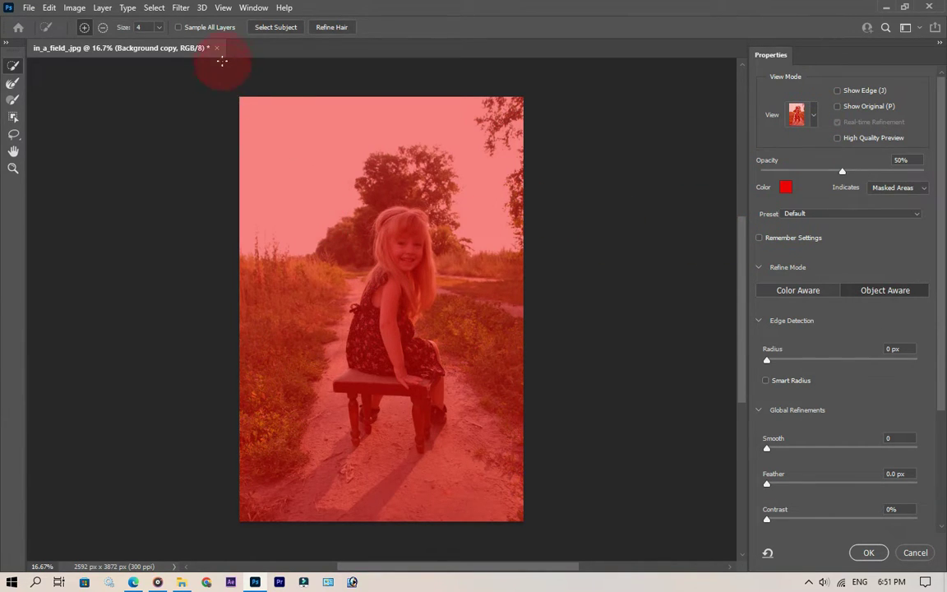
Select the girl and stool and output them to a new masked layer, colours decontaminated.
{"action": "left_click", "coordinate": [269, 27]}
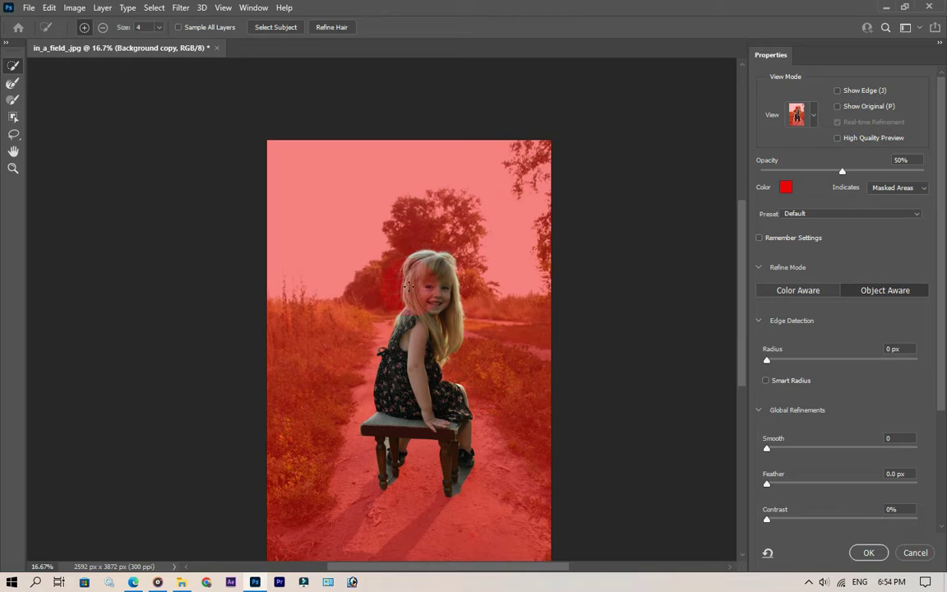
{"action": "left_click", "coordinate": [855, 291]}
{"action": "scroll", "coordinate": [856, 290], "scroll_direction": "down", "scroll_amount": 2}
{"action": "scroll", "coordinate": [856, 290], "scroll_direction": "down", "scroll_amount": 1}
{"action": "scroll", "coordinate": [857, 291], "scroll_direction": "down", "scroll_amount": 1}
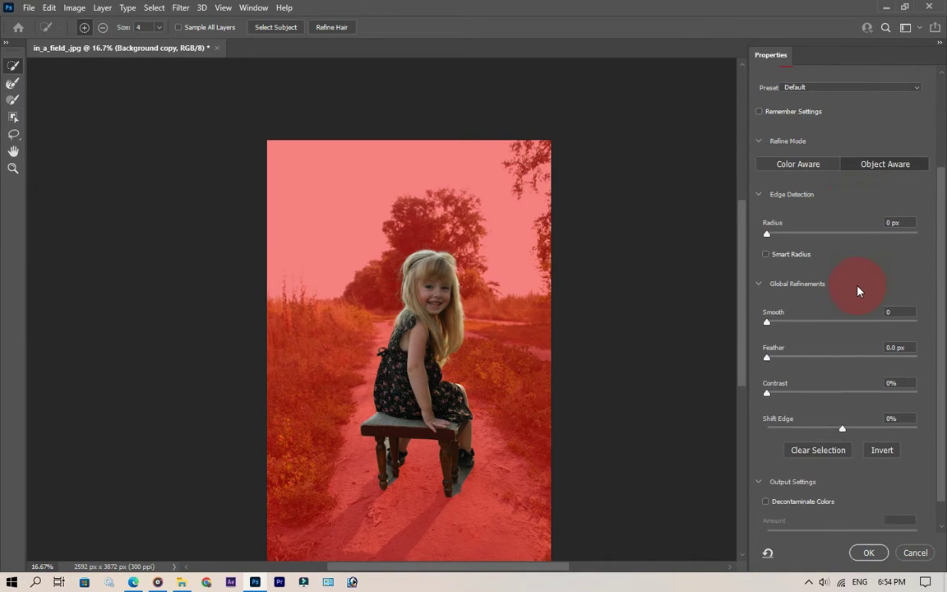
{"action": "scroll", "coordinate": [858, 292], "scroll_direction": "down", "scroll_amount": 1}
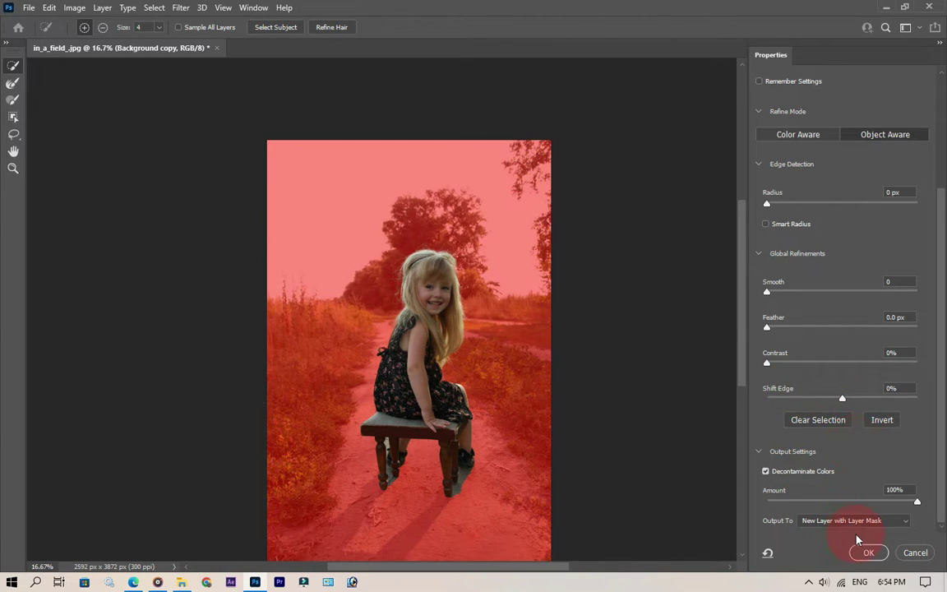
{"action": "left_click", "coordinate": [869, 553]}
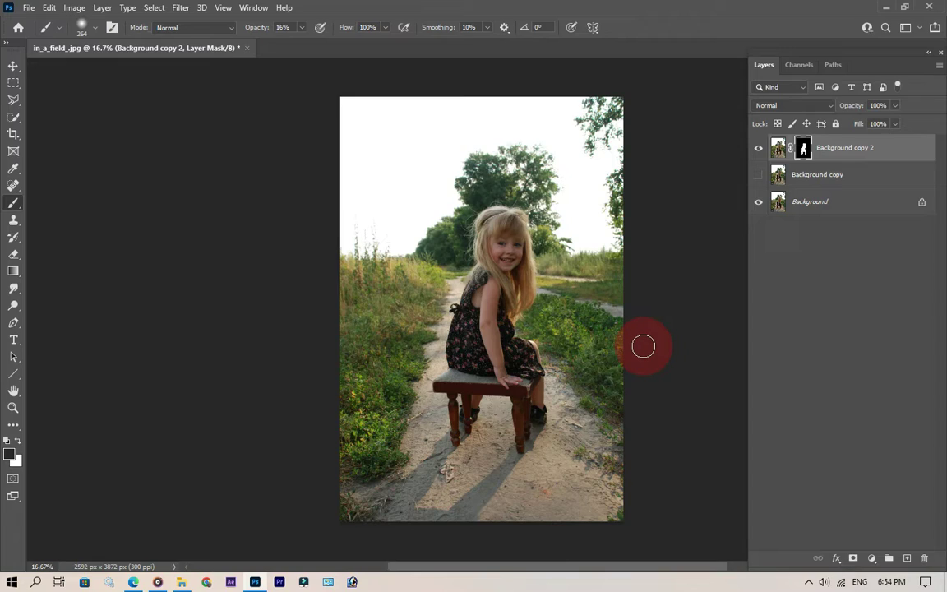
Hide the Background, view the cutout mask alone, then load it as a selection.
{"action": "left_click", "coordinate": [759, 203]}
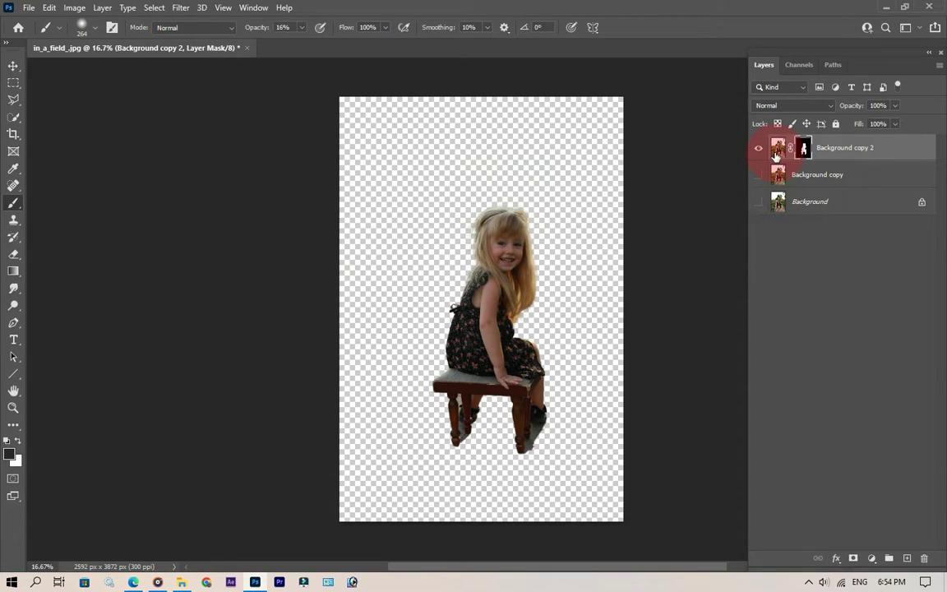
{"action": "key", "text": "d"}
{"action": "key", "text": "alt"}
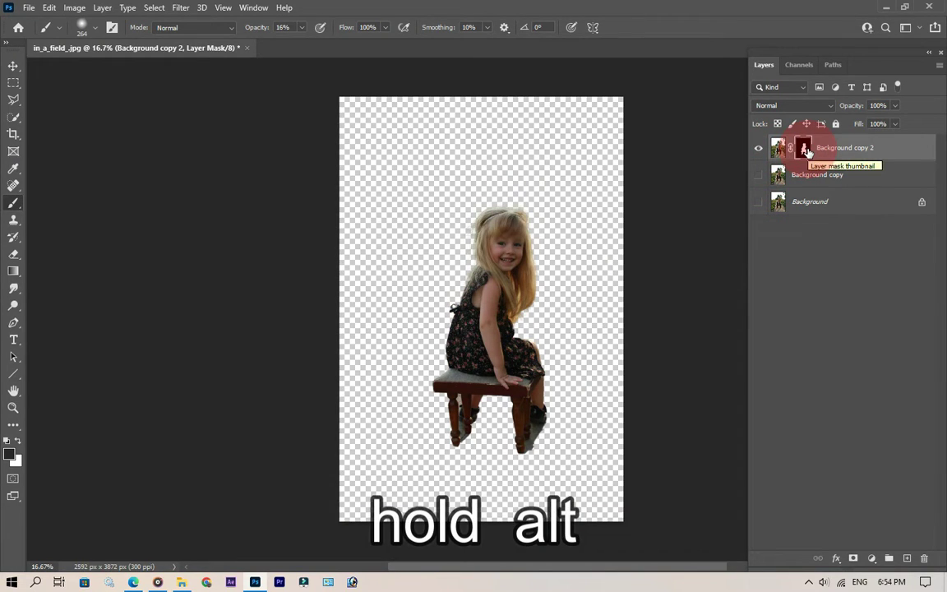
{"action": "left_click", "coordinate": [804, 148], "text": "alt"}
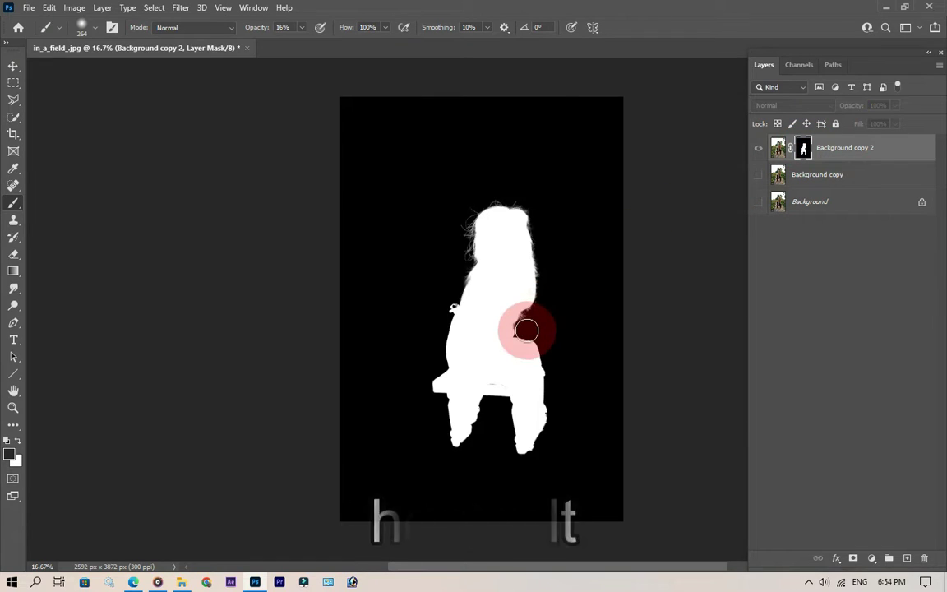
{"action": "left_click", "coordinate": [776, 174]}
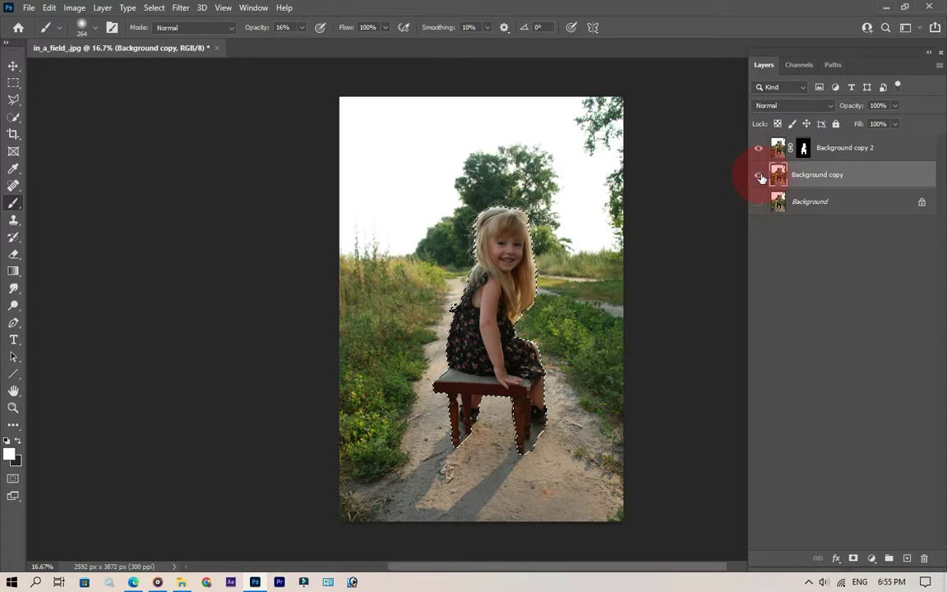
Expand the girl-and-stool selection by 10 pixels with Select > Modify > Expand.
{"action": "left_click", "coordinate": [179, 8]}
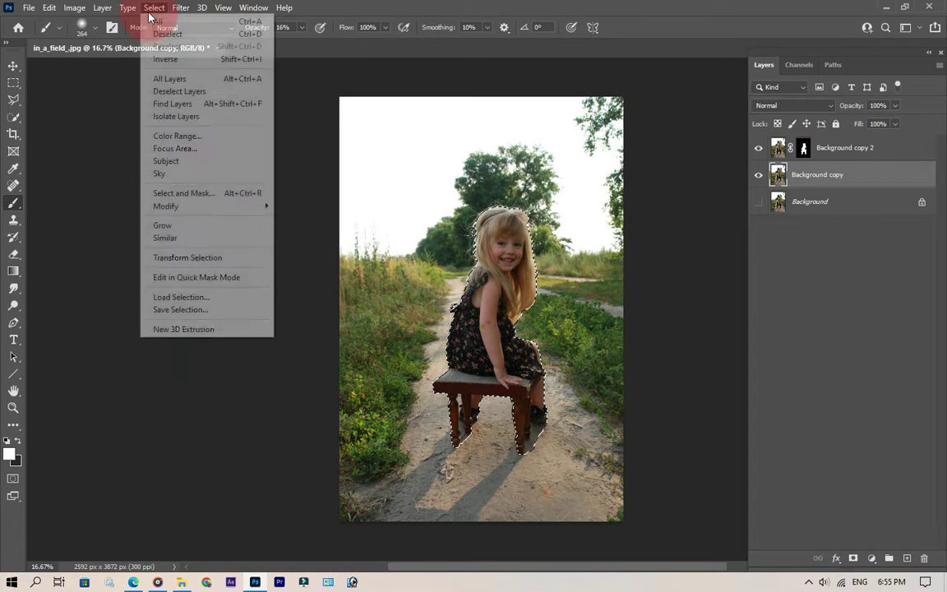
{"action": "mouse_move", "coordinate": [165, 205]}
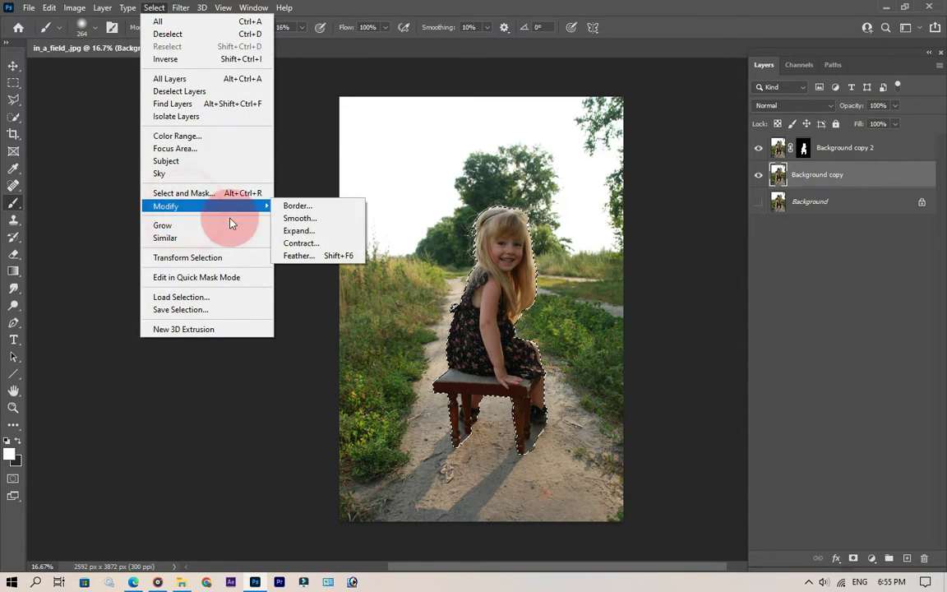
{"action": "left_click", "coordinate": [298, 231]}
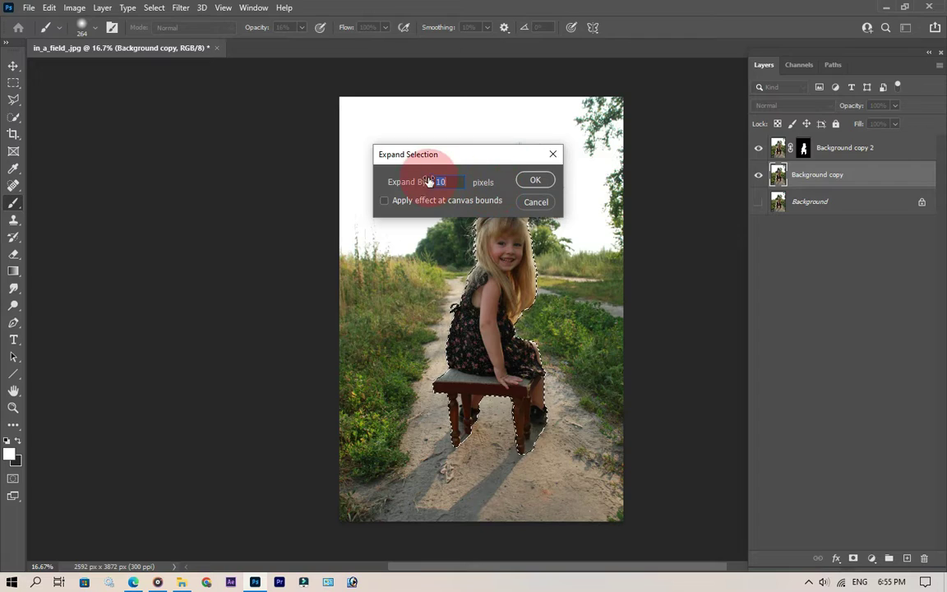
{"action": "left_click", "coordinate": [530, 180]}
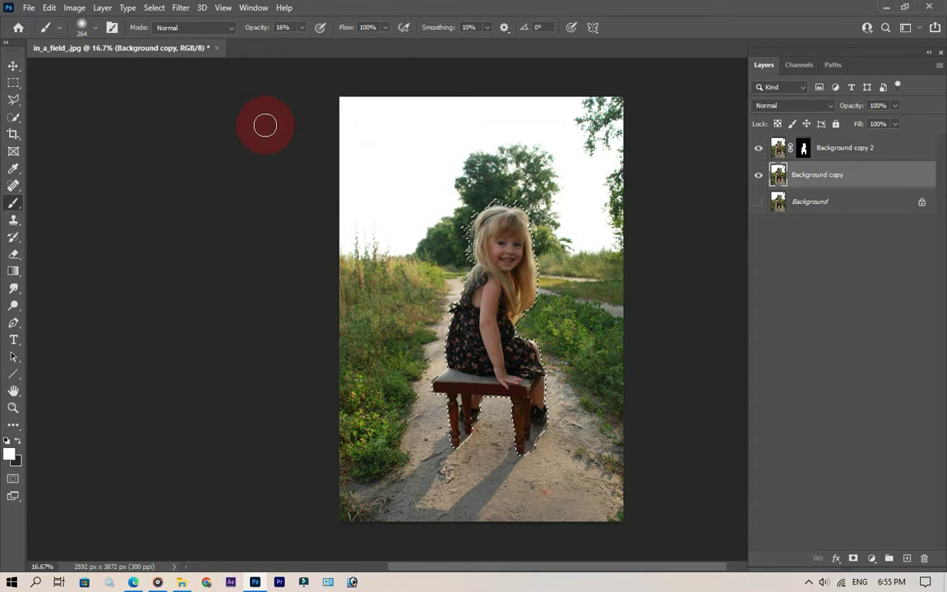
Content-Aware Fill over the girl and stool on Background copy, then deselect.
{"action": "left_click", "coordinate": [49, 7]}
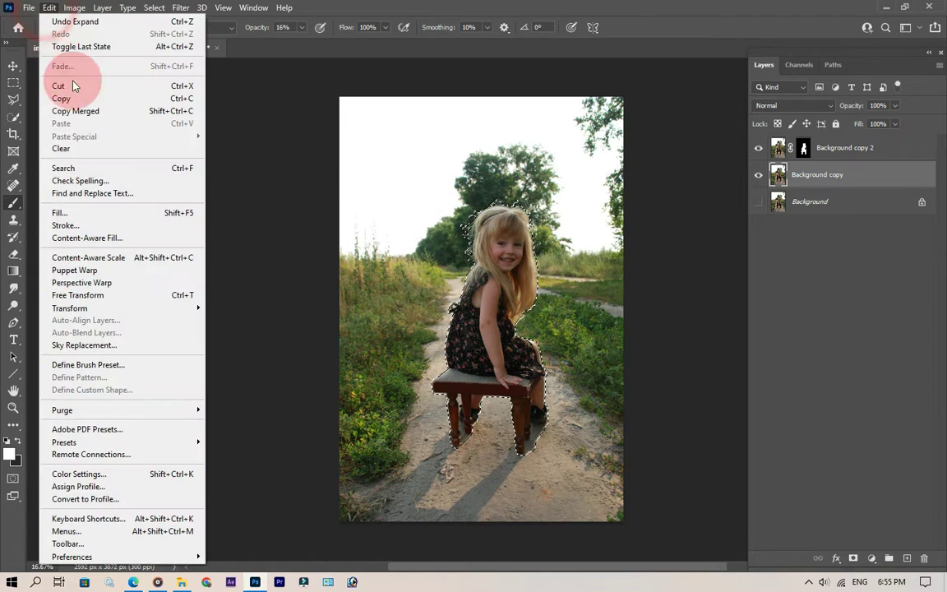
{"action": "left_click", "coordinate": [87, 212]}
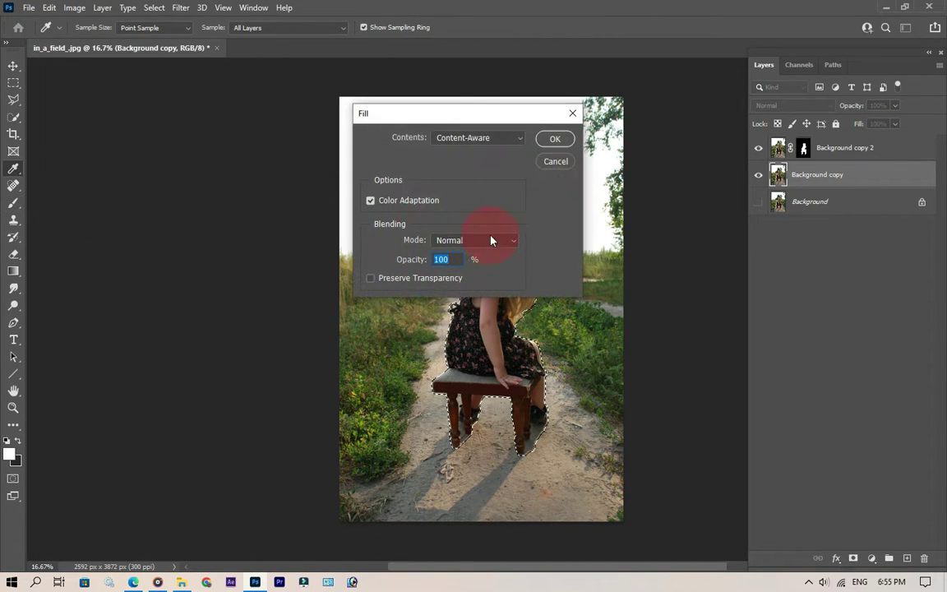
{"action": "left_click", "coordinate": [555, 139]}
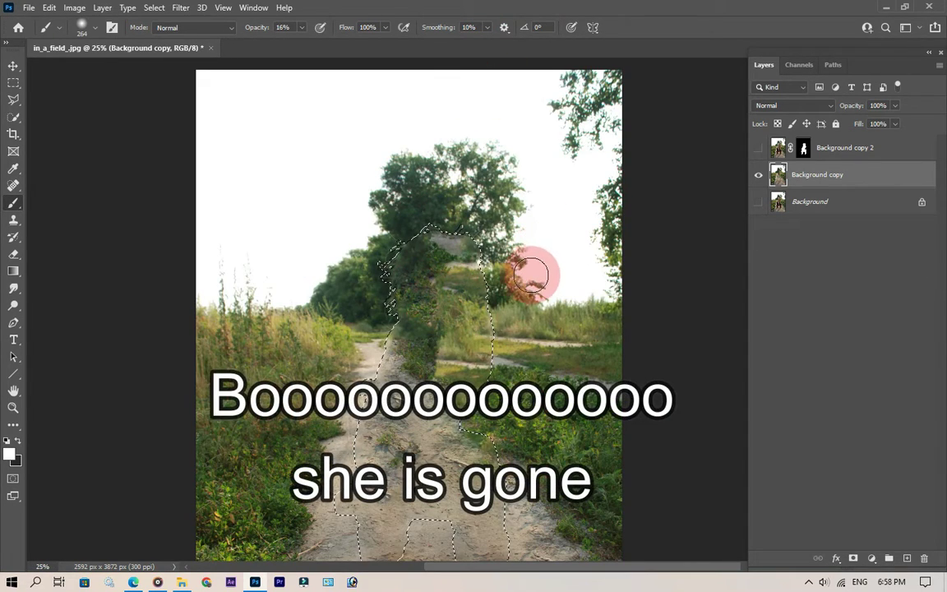
{"action": "scroll", "coordinate": [381, 253], "scroll_direction": "down", "scroll_amount": 3}
{"action": "scroll", "coordinate": [384, 251], "scroll_direction": "down", "scroll_amount": 1}
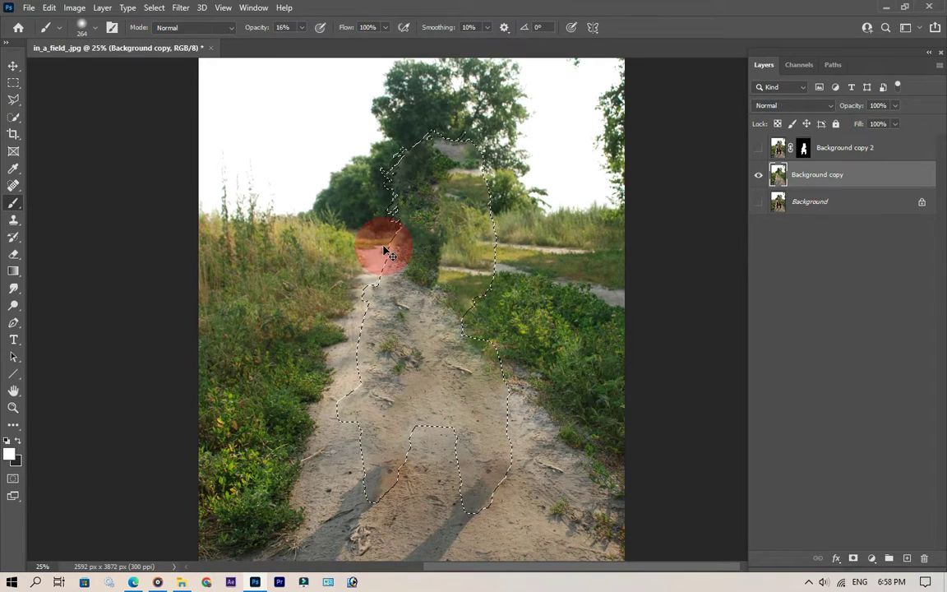
{"action": "key", "text": "ctrl+d"}
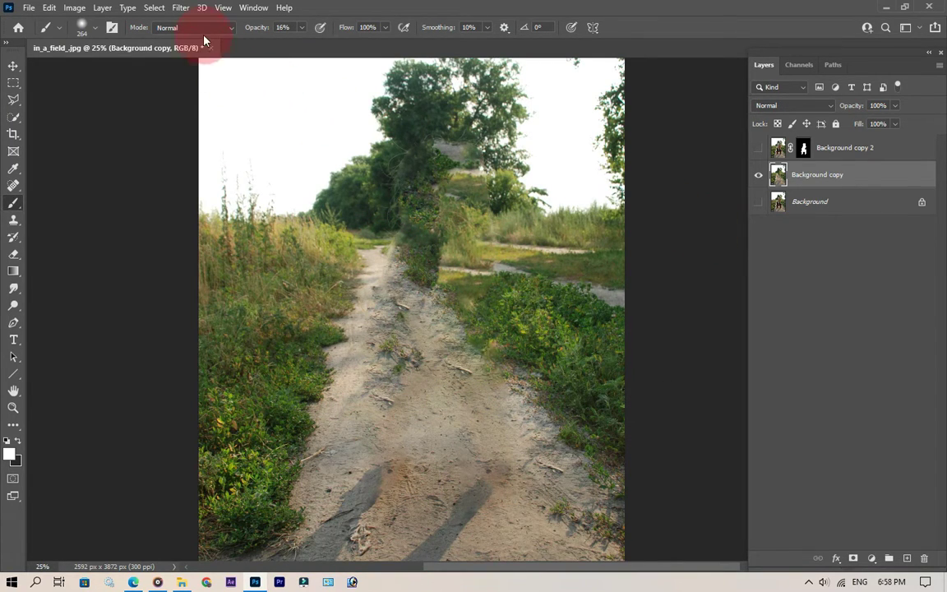
{"action": "left_click", "coordinate": [177, 8]}
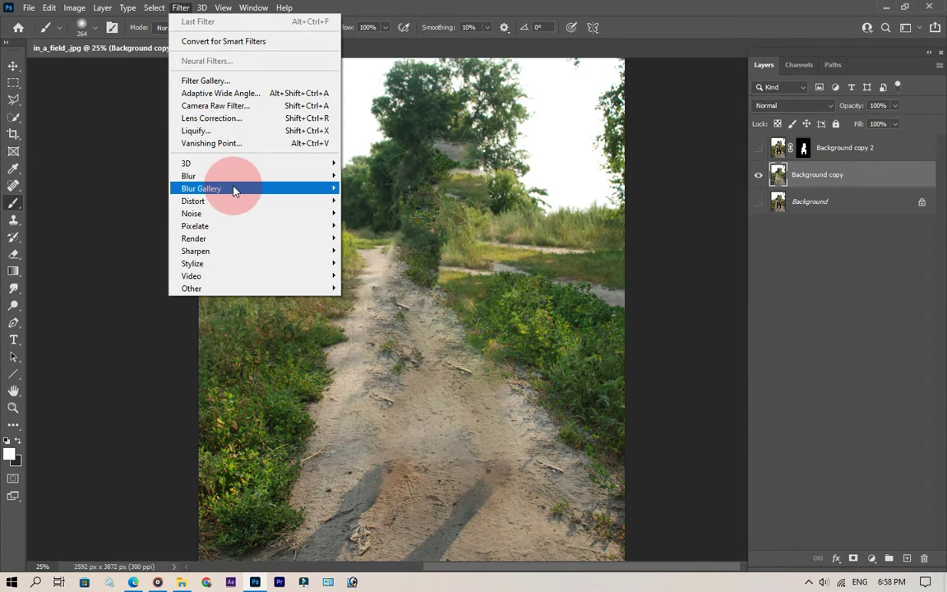
Place the Tilt-Shift focus pin low on the path and raise the blur transition line.
{"action": "mouse_move", "coordinate": [201, 189]}
{"action": "left_click", "coordinate": [375, 213]}
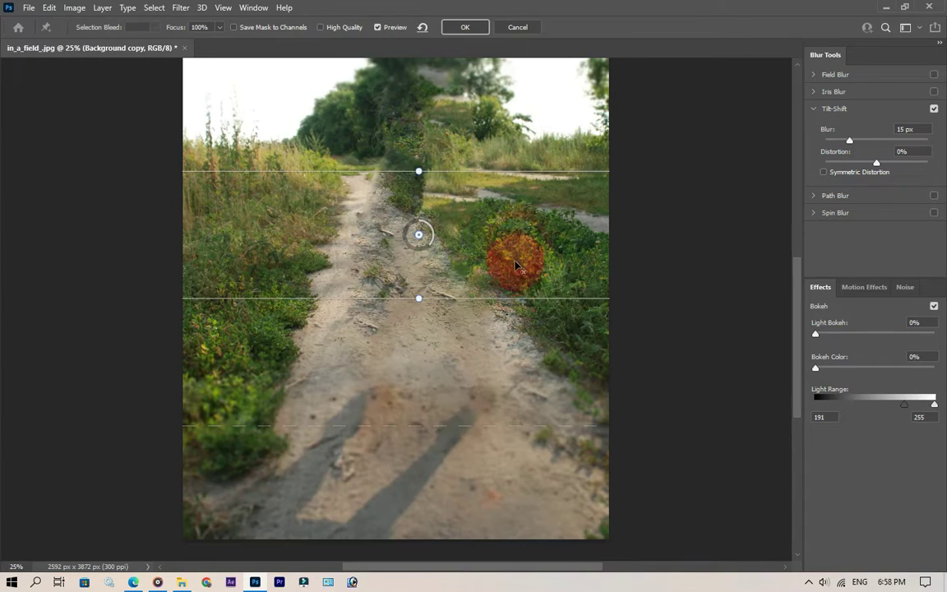
{"action": "left_click_drag", "start_coordinate": [514, 259], "coordinate": [496, 542]}
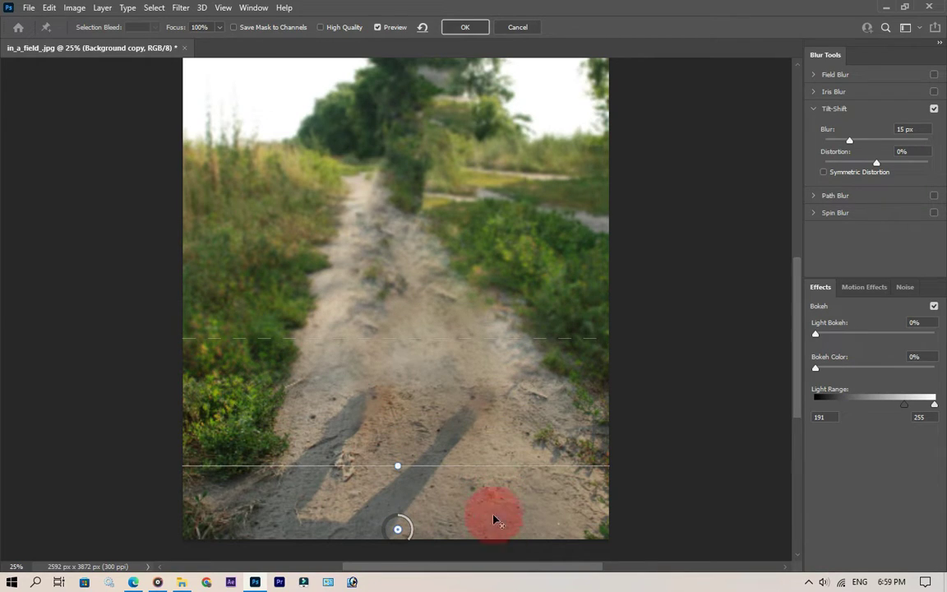
{"action": "left_click", "coordinate": [413, 344]}
{"action": "mouse_move", "coordinate": [412, 338]}
{"action": "left_mouse_down"}
{"action": "mouse_move", "coordinate": [412, 299]}
{"action": "mouse_move", "coordinate": [517, 304]}
{"action": "left_mouse_up"}
{"action": "scroll", "coordinate": [518, 306], "scroll_direction": "up", "scroll_amount": 2}
{"action": "scroll", "coordinate": [522, 318], "scroll_direction": "up", "scroll_amount": 2}
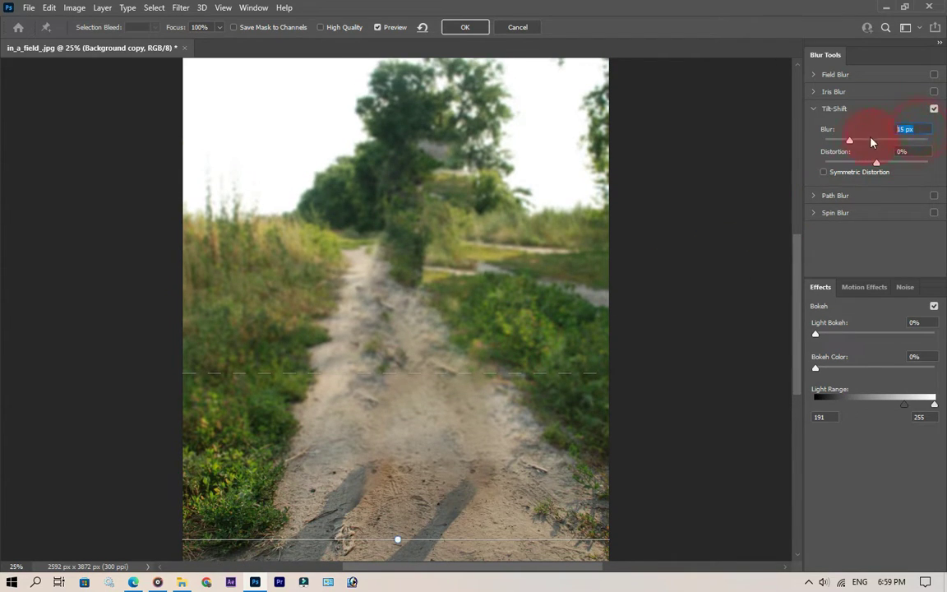
Set the tilt-shift Blur to 60 px and apply it.
{"action": "type", "text": "85"}
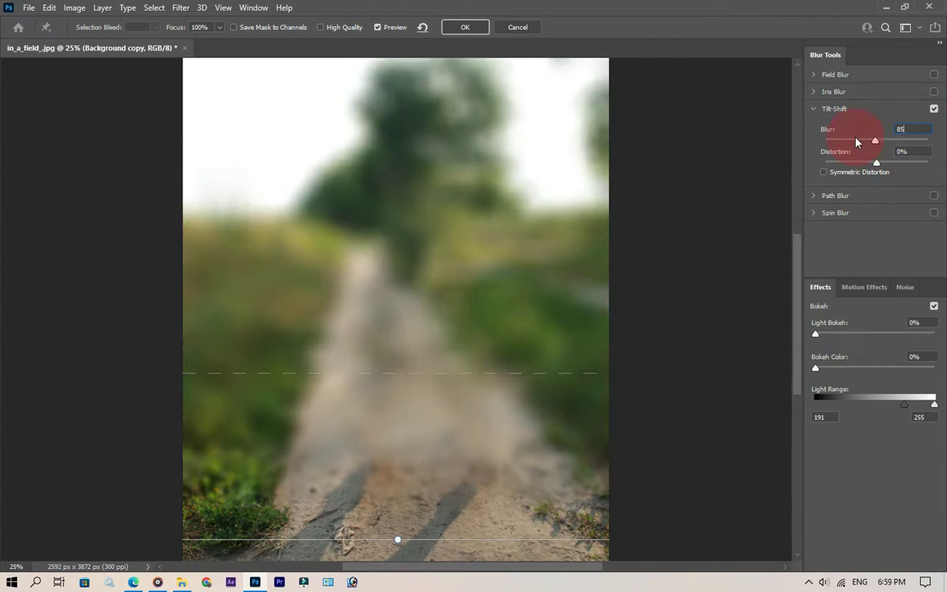
{"action": "left_click", "coordinate": [917, 125]}
{"action": "type", "text": "60"}
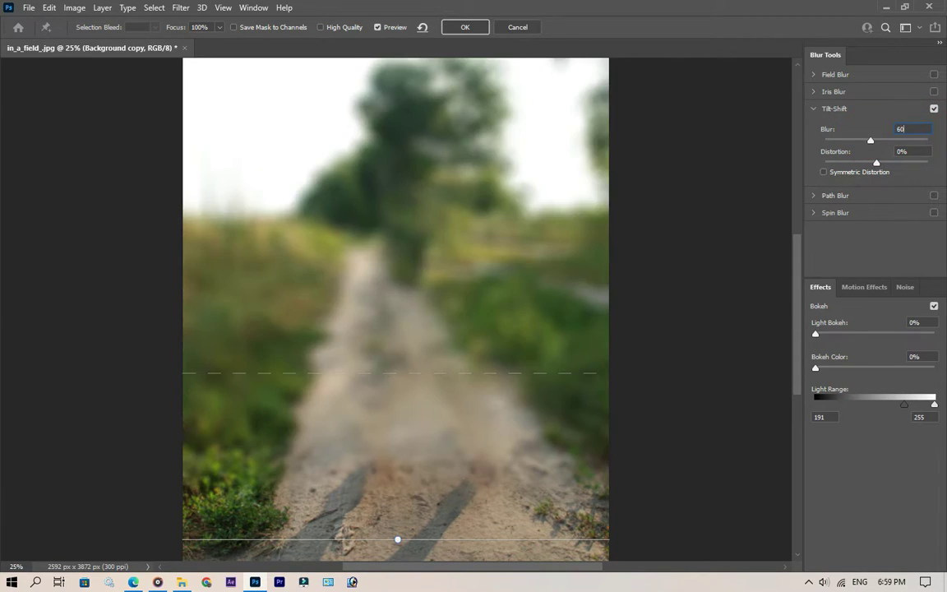
{"action": "left_click", "coordinate": [466, 27]}
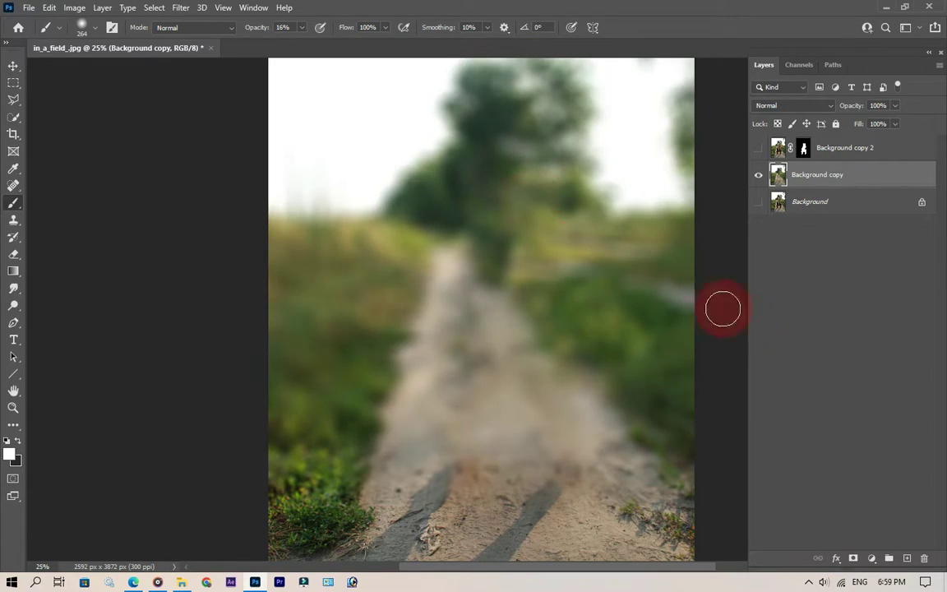
Show the cut-out girl, add a new layer, and set the brush to 100% opacity, 756 px.
{"action": "left_click", "coordinate": [758, 149]}
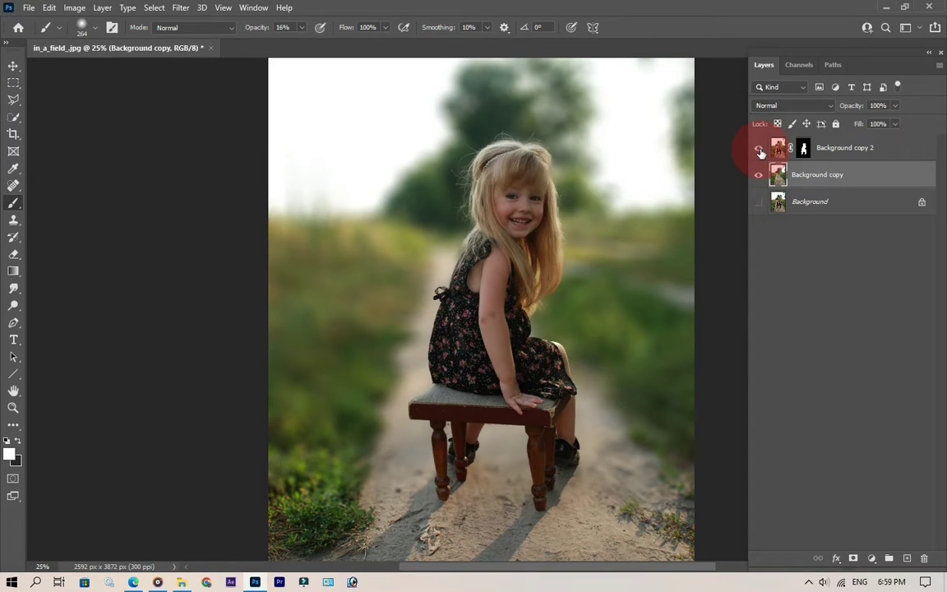
{"action": "key", "text": "ctrl+minus"}
{"action": "left_click", "coordinate": [823, 148]}
{"action": "left_click", "coordinate": [907, 558]}
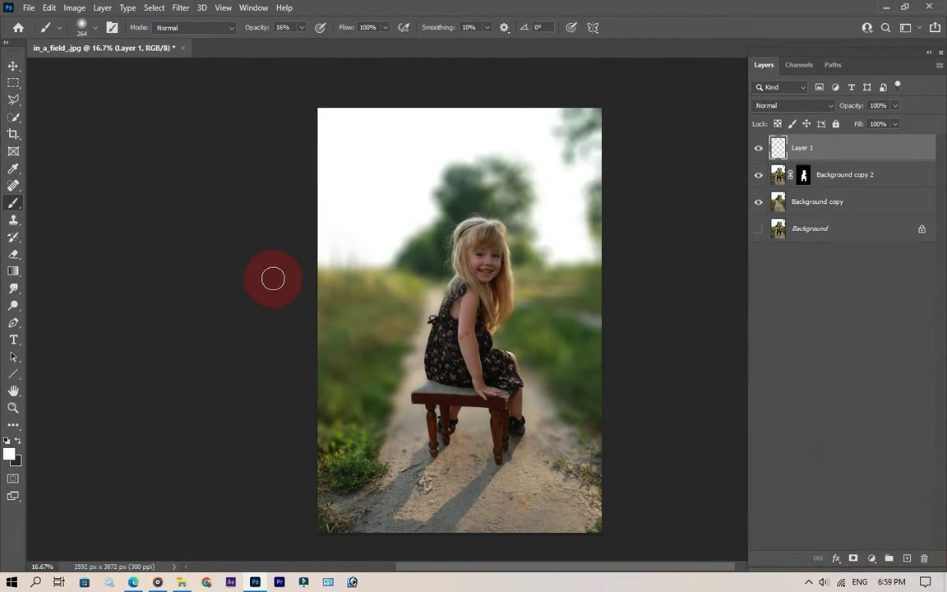
{"action": "left_click", "coordinate": [303, 27]}
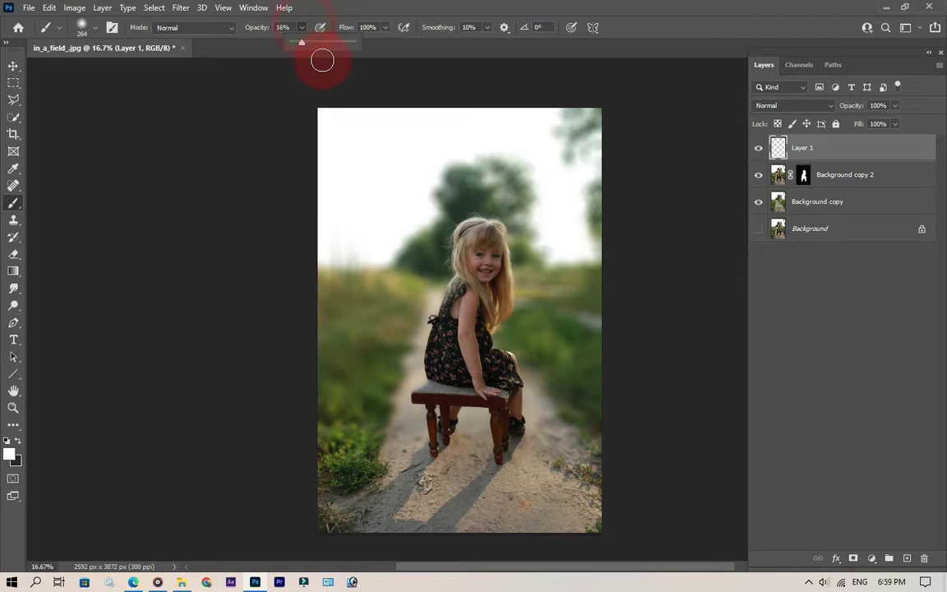
{"action": "key", "text": "0"}
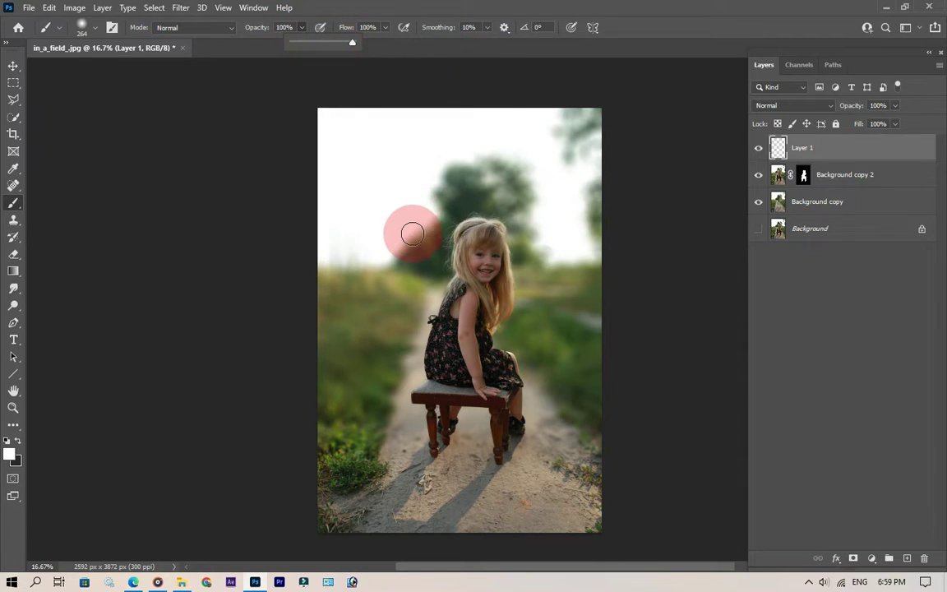
{"action": "right_click", "coordinate": [406, 246], "text": "alt"}
{"action": "left_click_drag", "start_coordinate": [406, 247], "coordinate": [415, 238]}
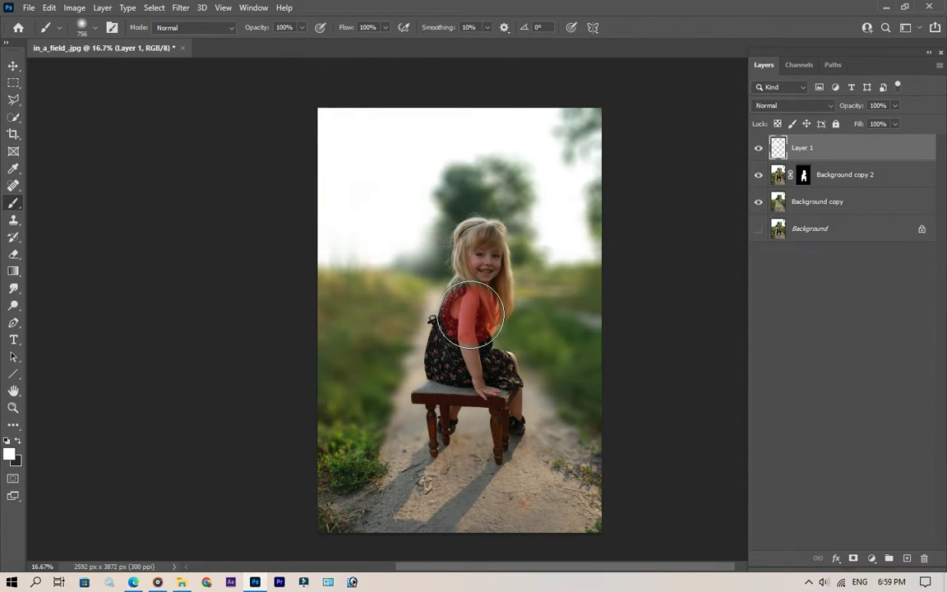
Scale up Layer 1's white haze, then stamp all visible layers into Layer 2.
{"action": "key", "text": "ctrl+t"}
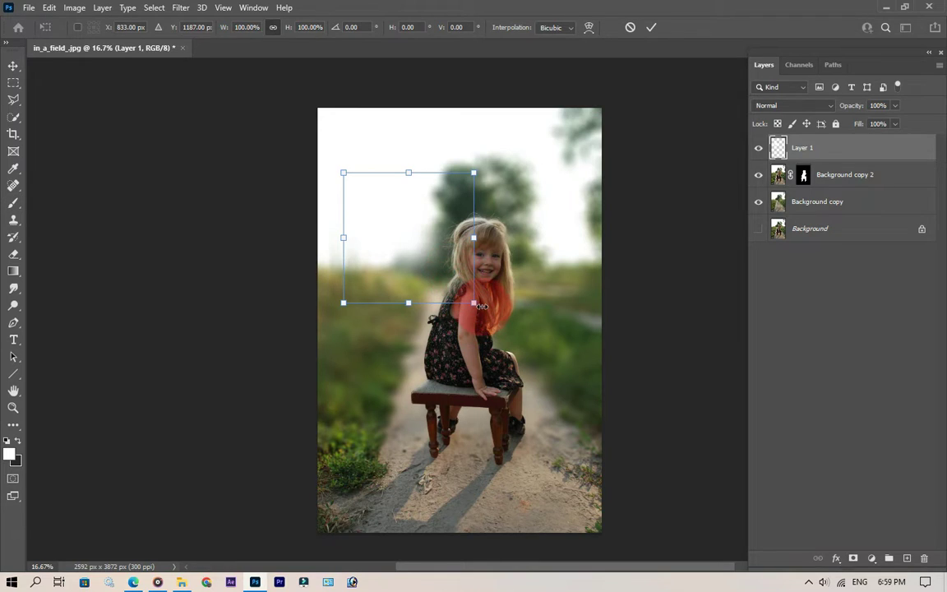
{"action": "mouse_move", "coordinate": [476, 306]}
{"action": "left_mouse_down"}
{"action": "mouse_move", "coordinate": [594, 168]}
{"action": "mouse_move", "coordinate": [279, 469]}
{"action": "mouse_move", "coordinate": [388, 413]}
{"action": "mouse_move", "coordinate": [469, 298]}
{"action": "mouse_move", "coordinate": [453, 297]}
{"action": "left_mouse_up"}
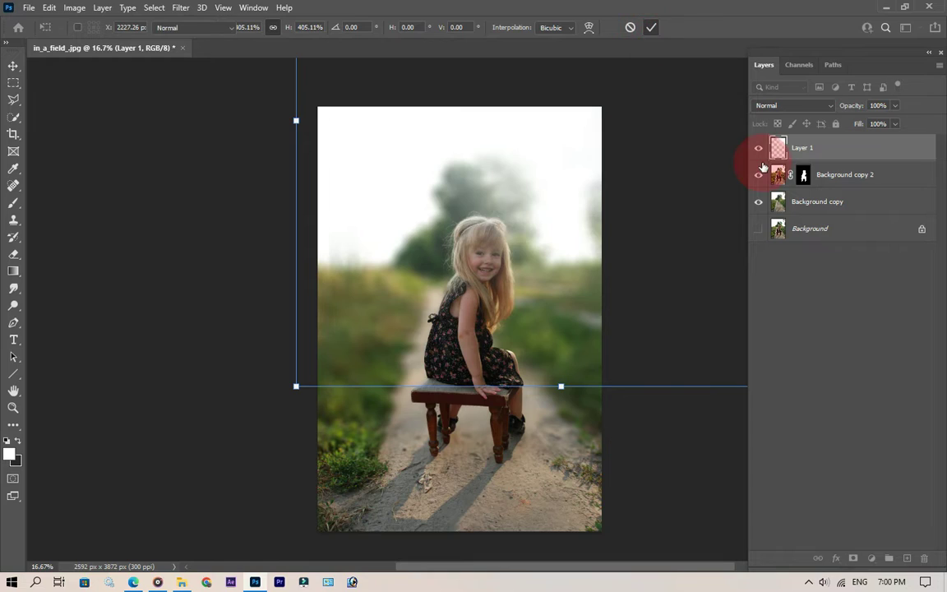
{"action": "key", "text": "Return"}
{"action": "key", "text": "b"}
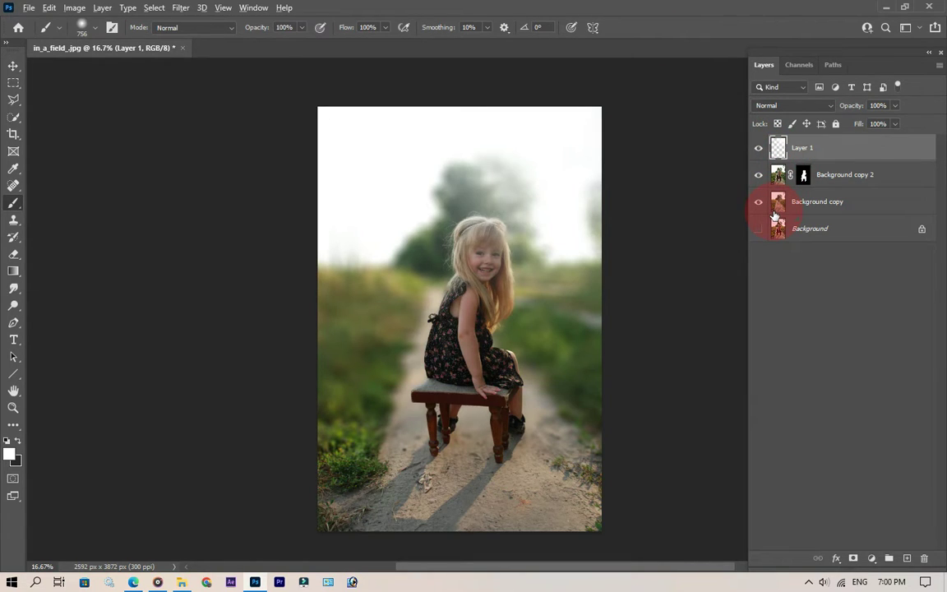
{"action": "key", "text": "ctrl+alt+shift+e"}
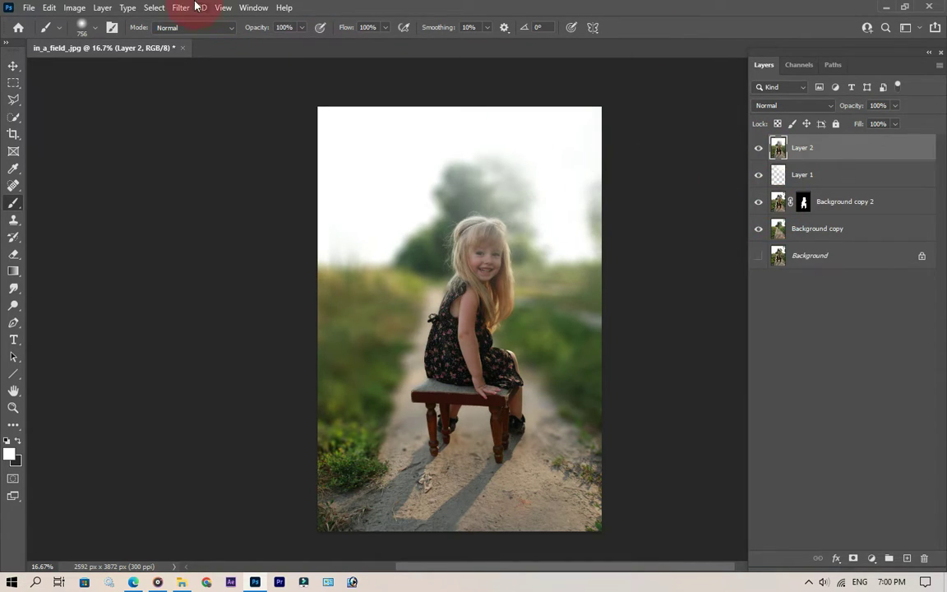
In Camera Raw Filter on Layer 2, set Temp 10, Highlights 15 and Clarity 10.
{"action": "left_click", "coordinate": [177, 10]}
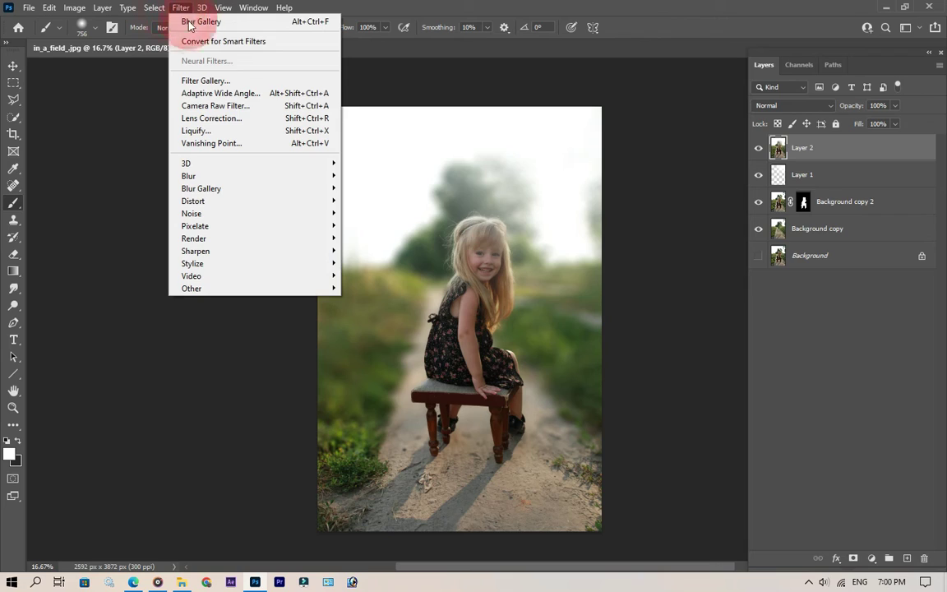
{"action": "left_click", "coordinate": [216, 102]}
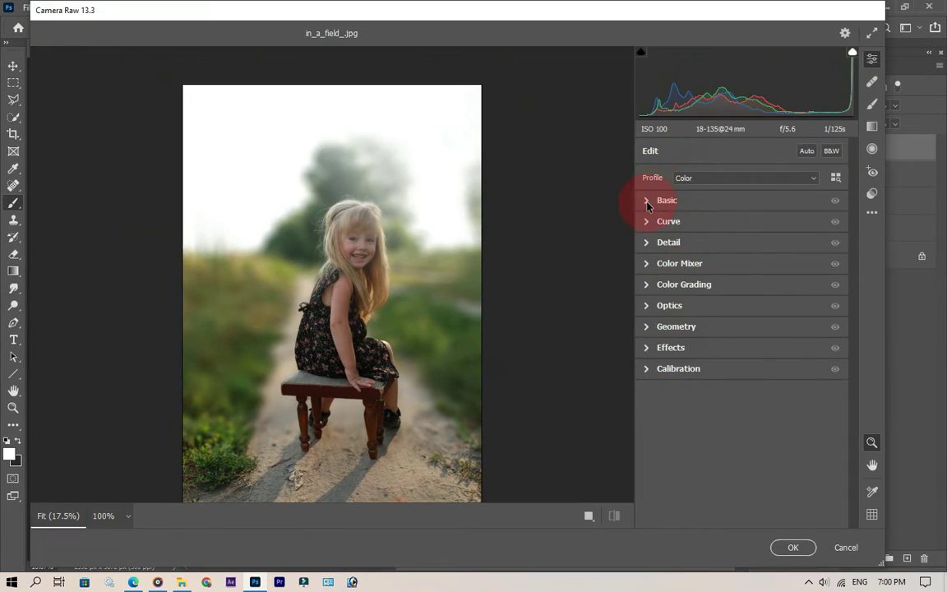
{"action": "left_click", "coordinate": [647, 201]}
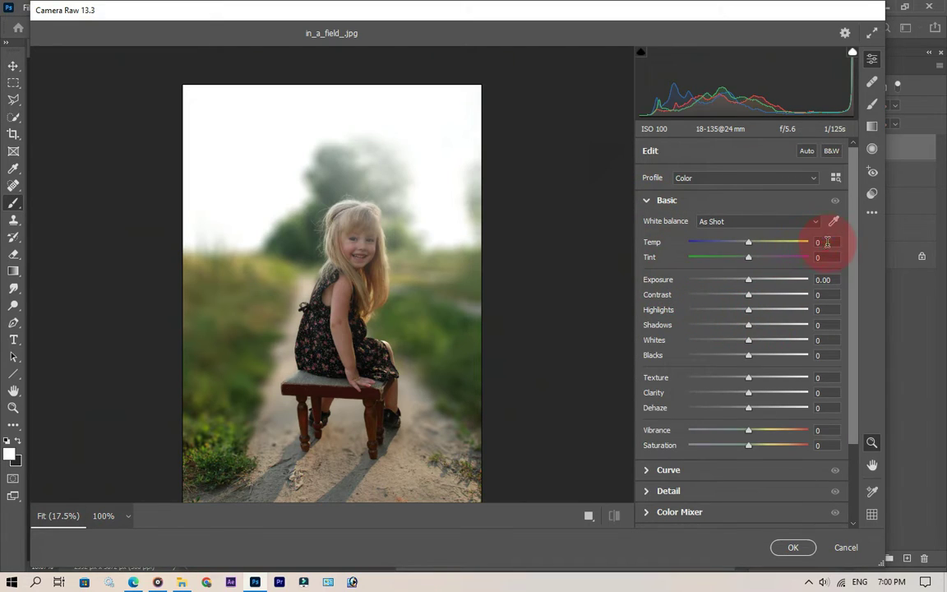
{"action": "left_click", "coordinate": [827, 242]}
{"action": "type", "text": "10"}
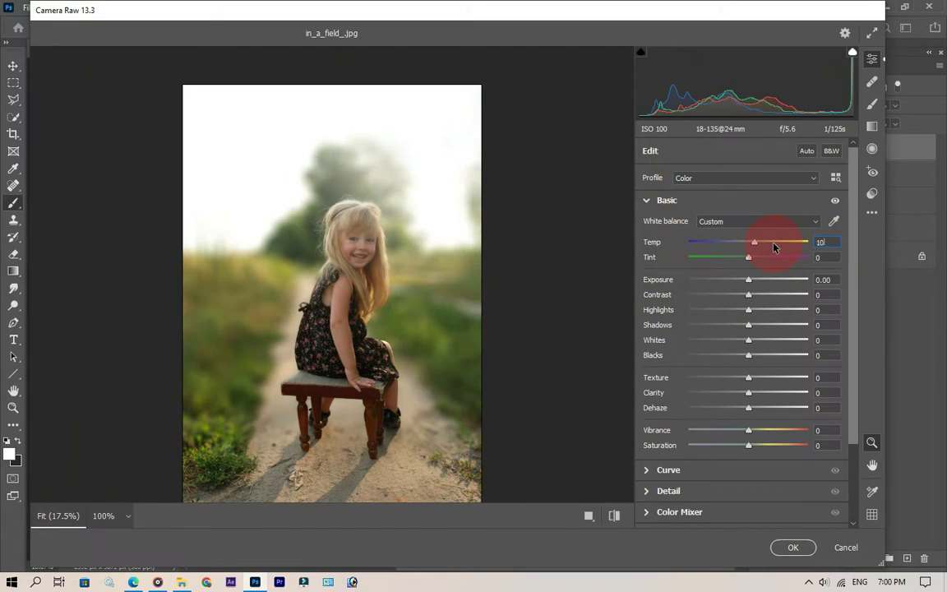
{"action": "left_click", "coordinate": [829, 310]}
{"action": "type", "text": "15"}
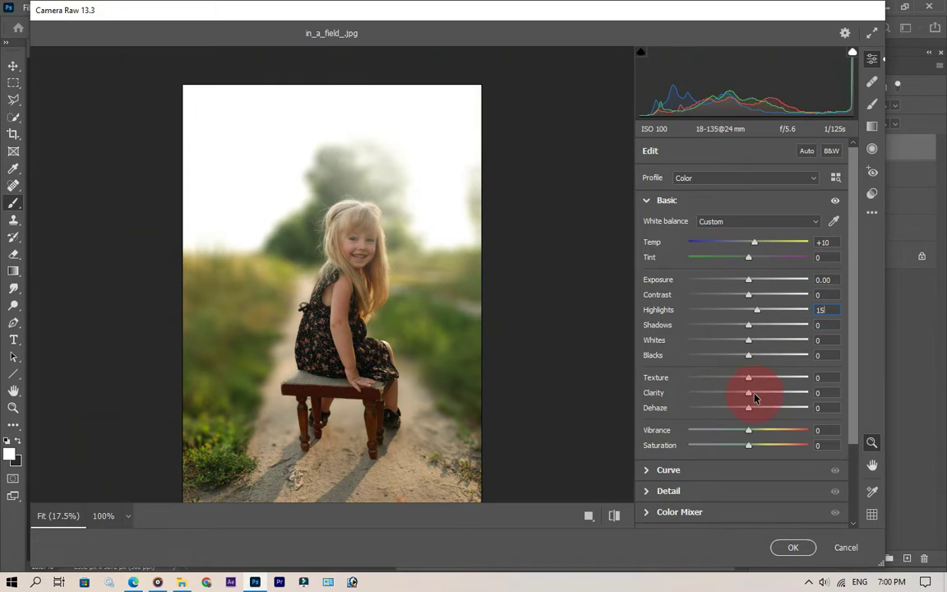
{"action": "left_click", "coordinate": [829, 393]}
{"action": "type", "text": "10"}
{"action": "scroll", "coordinate": [726, 378], "scroll_direction": "down", "scroll_amount": 2}
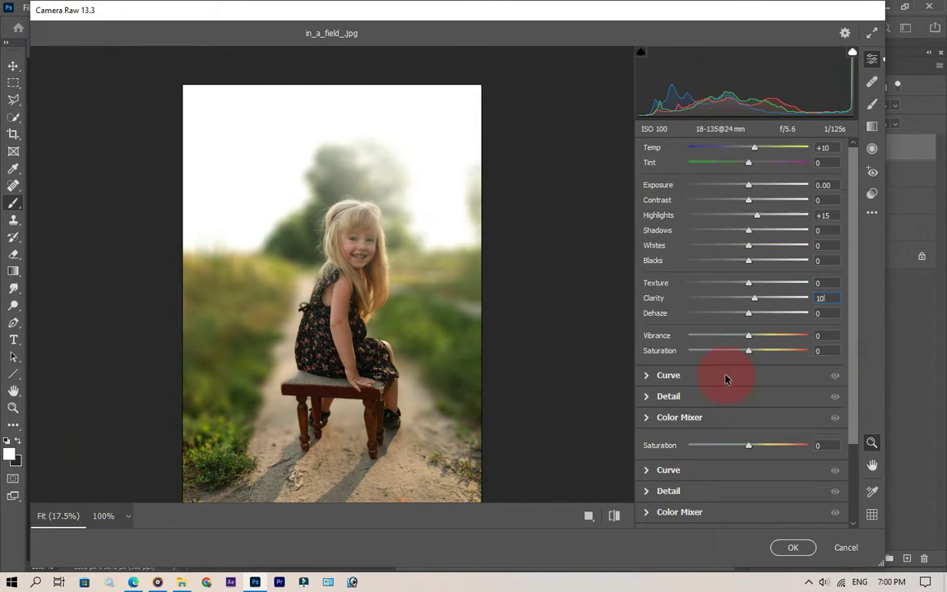
Set Greens hue -100 and Calibration hues Blue -100, Red +100, Green 50, then apply.
{"action": "left_click", "coordinate": [676, 415]}
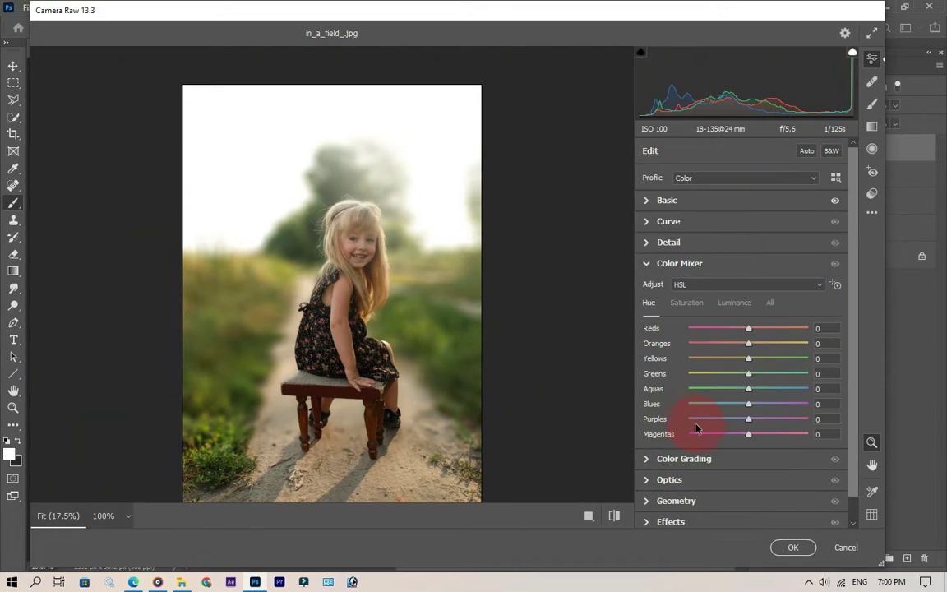
{"action": "mouse_move", "coordinate": [723, 376]}
{"action": "left_mouse_down"}
{"action": "mouse_move", "coordinate": [681, 375]}
{"action": "mouse_move", "coordinate": [682, 360]}
{"action": "left_mouse_up"}
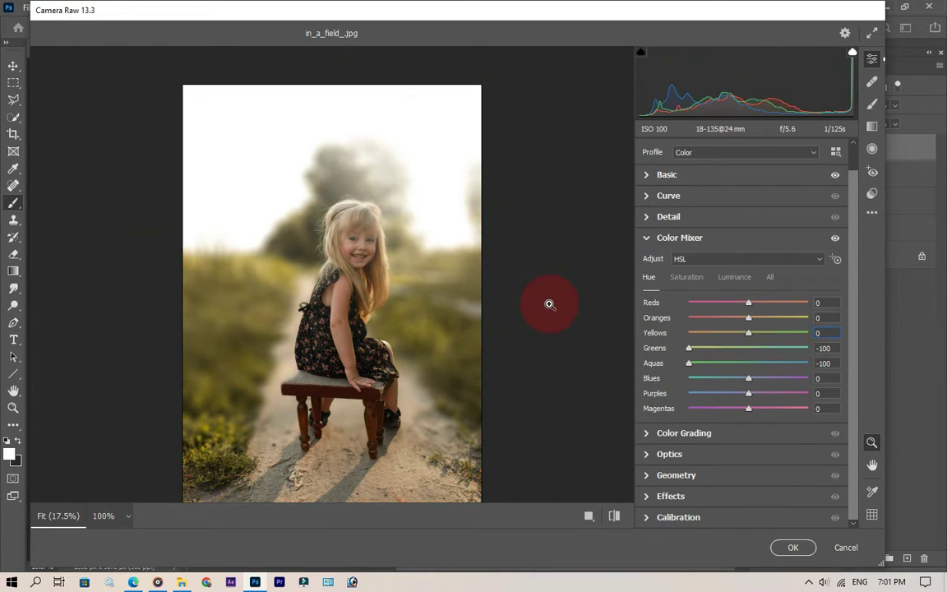
{"action": "left_click", "coordinate": [670, 518]}
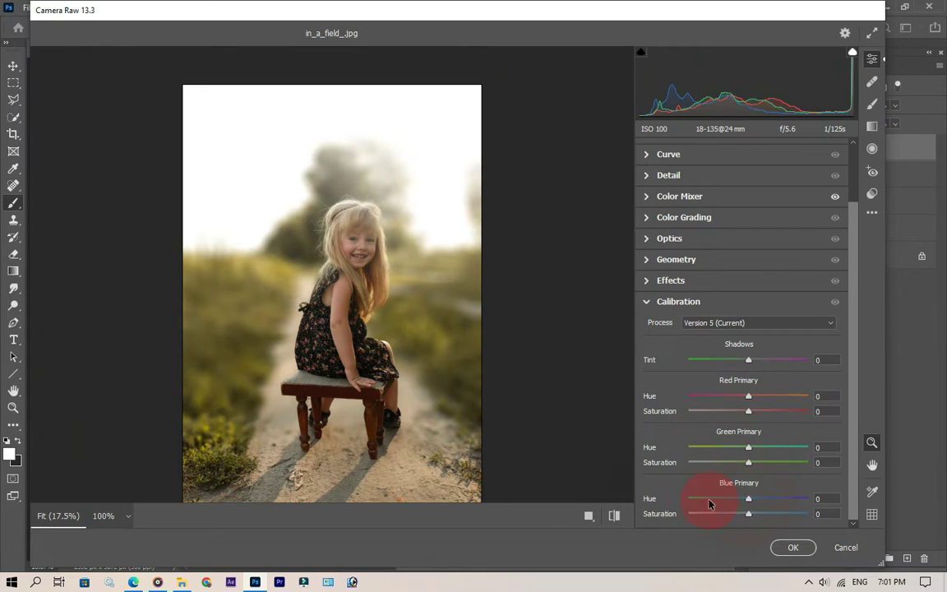
{"action": "left_click_drag", "start_coordinate": [711, 504], "coordinate": [650, 499]}
{"action": "left_click_drag", "start_coordinate": [797, 399], "coordinate": [846, 397]}
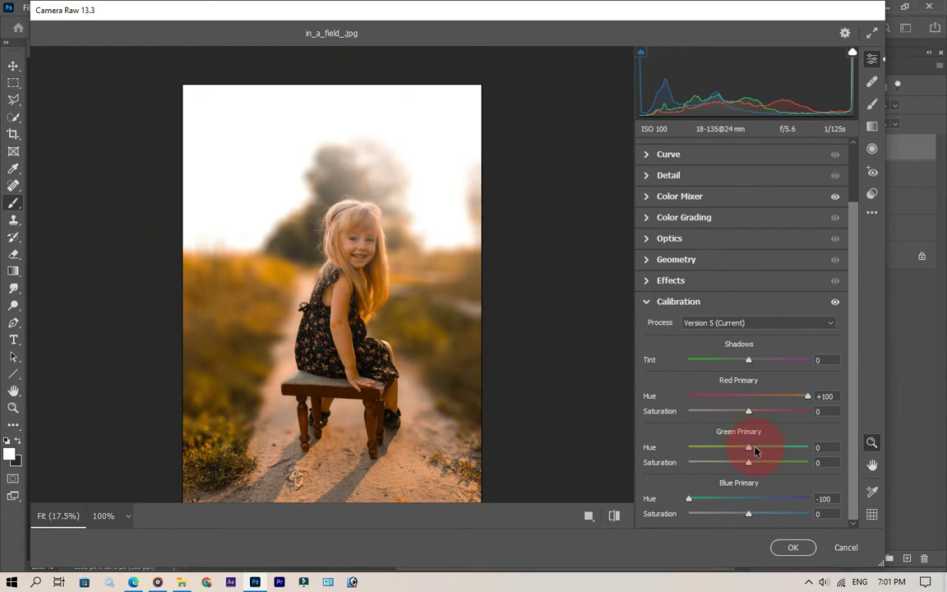
{"action": "left_click_drag", "start_coordinate": [782, 451], "coordinate": [890, 456]}
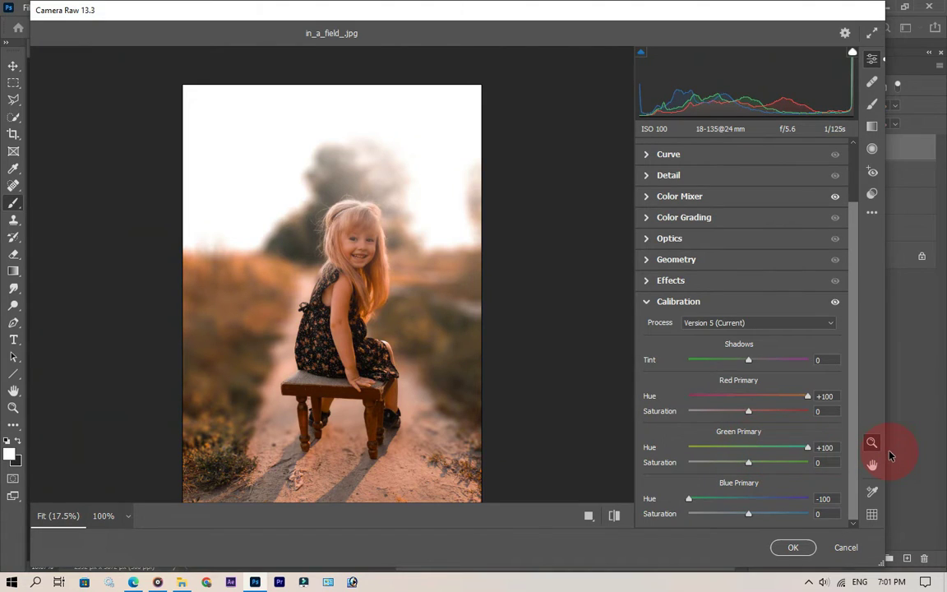
{"action": "left_click", "coordinate": [837, 445]}
{"action": "type", "text": "50"}
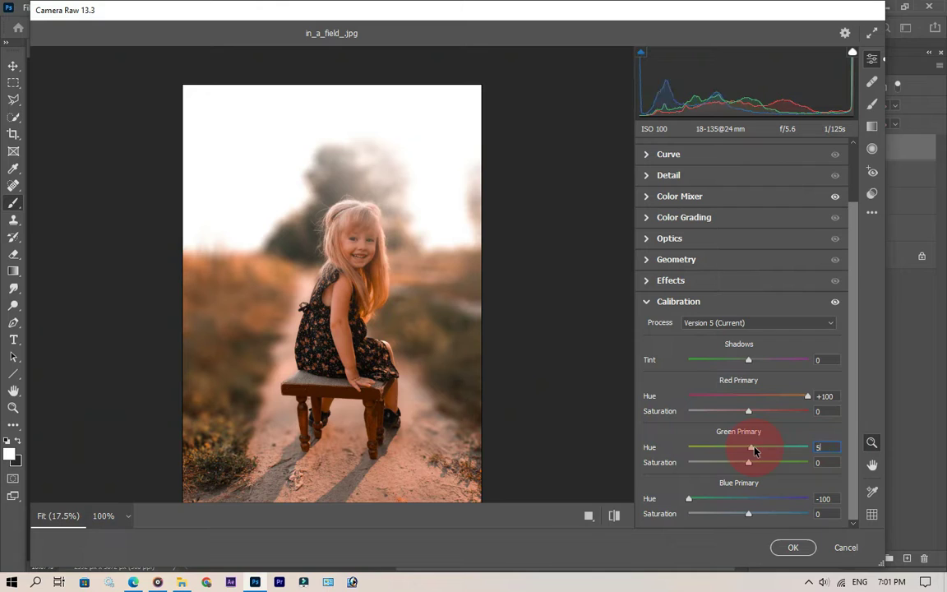
{"action": "left_click", "coordinate": [785, 544]}
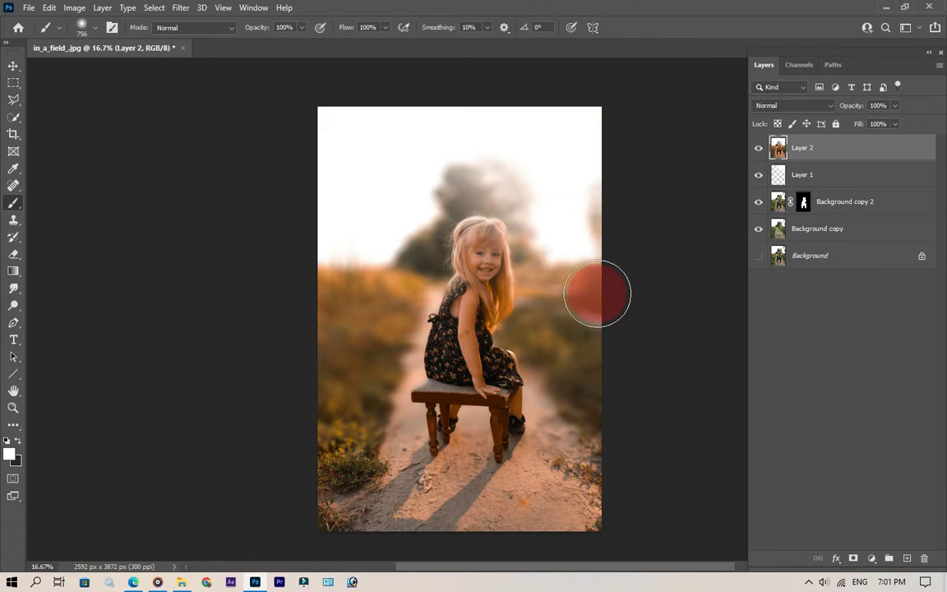
Compare Layer 2 before and after, then add a Curves adjustment layer.
{"action": "left_click", "coordinate": [757, 148]}
{"action": "left_click", "coordinate": [757, 148]}
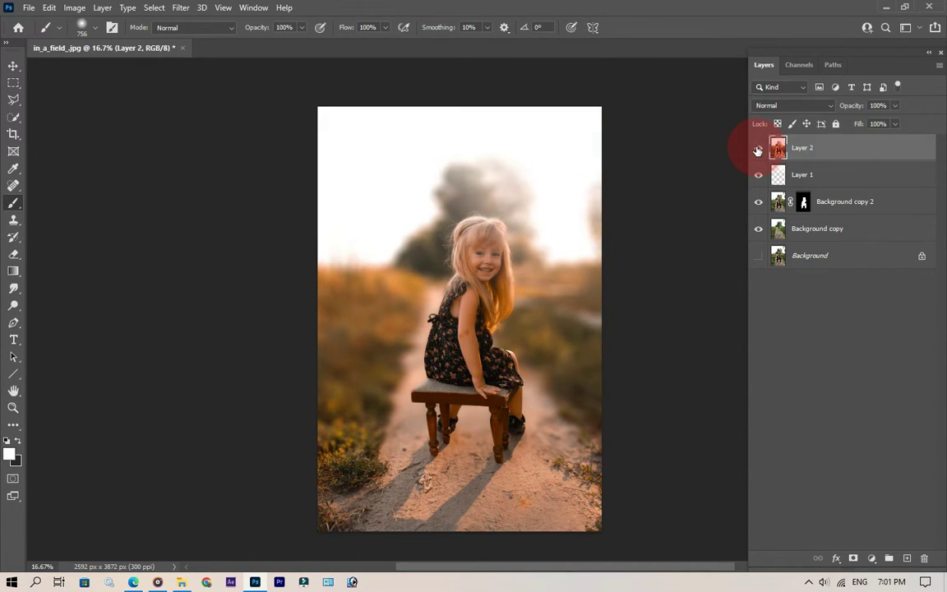
{"action": "left_click", "coordinate": [874, 559]}
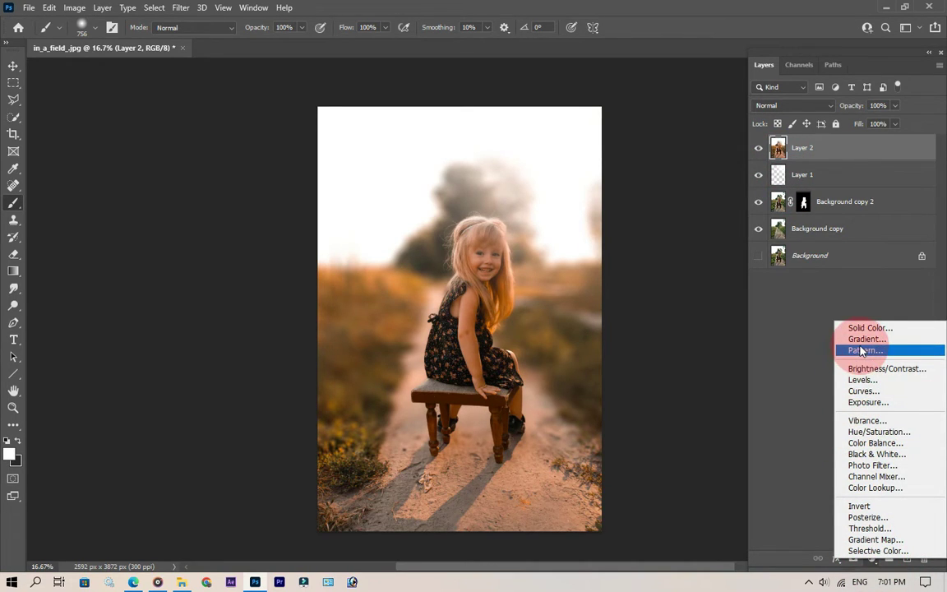
{"action": "left_click", "coordinate": [863, 392]}
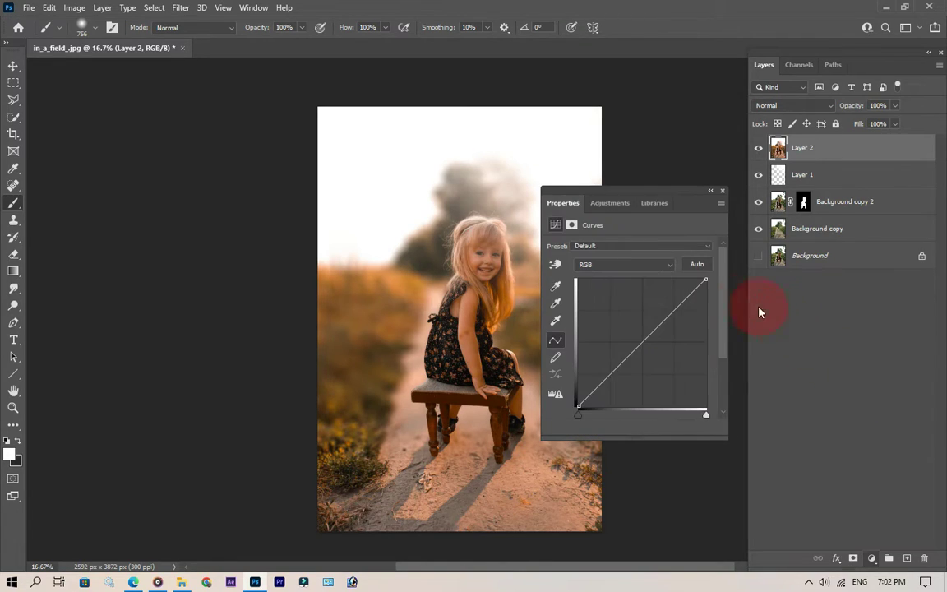
{"action": "left_click", "coordinate": [723, 191]}
Set Curves 1 to Multiply blend mode at about 40% opacity.
{"action": "left_click", "coordinate": [774, 106]}
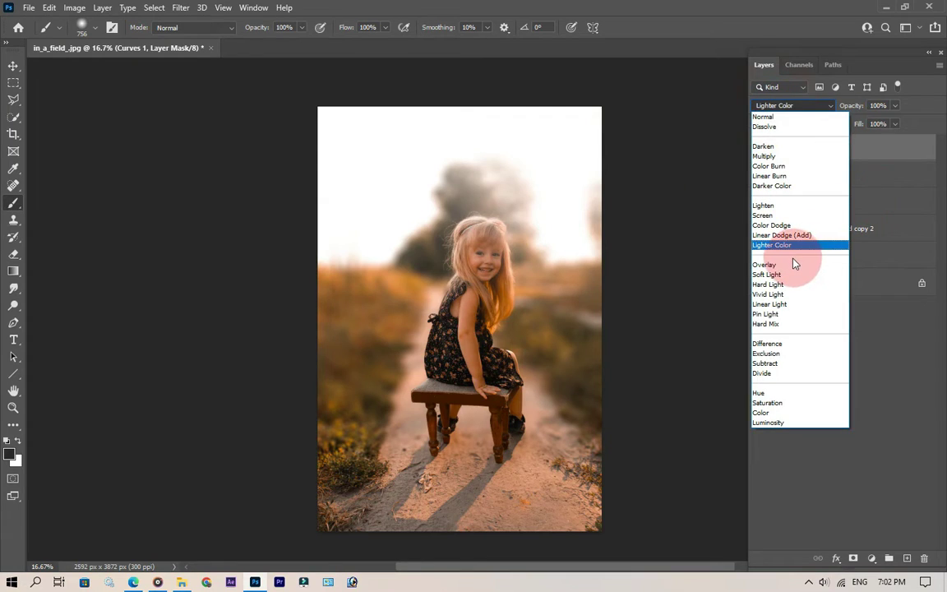
{"action": "left_click", "coordinate": [771, 158]}
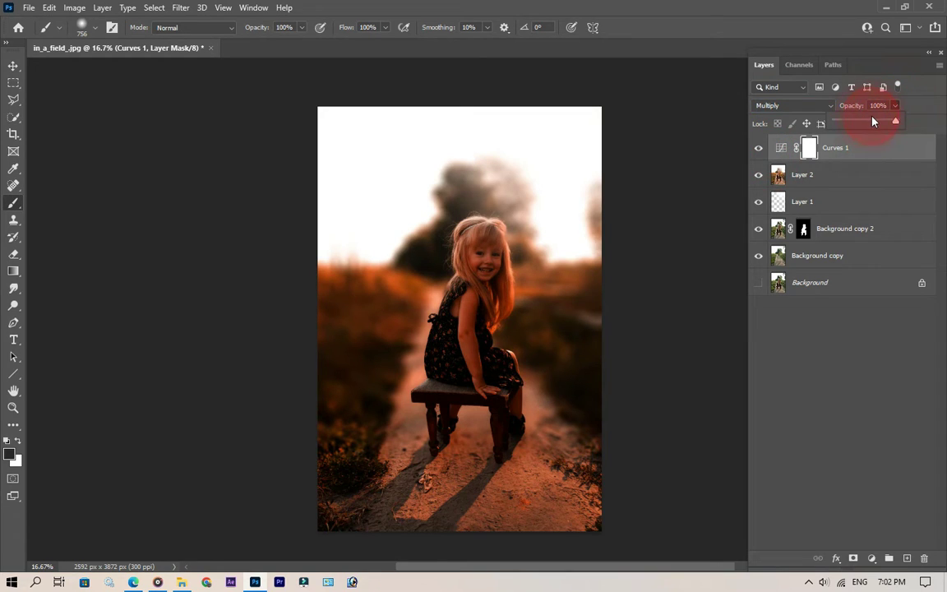
{"action": "left_click_drag", "start_coordinate": [874, 122], "coordinate": [865, 122]}
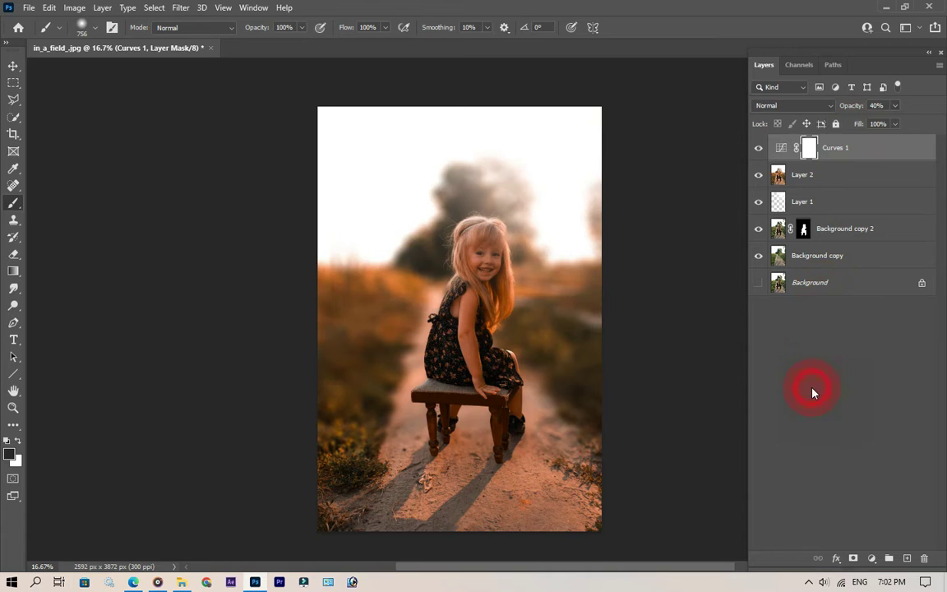
{"action": "left_click", "coordinate": [864, 528]}
{"action": "left_click", "coordinate": [874, 559]}
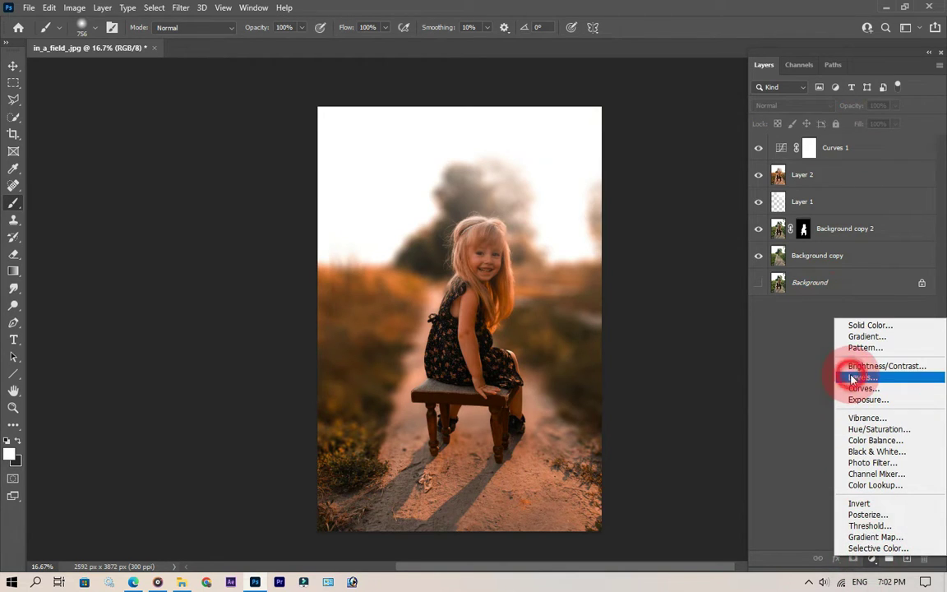
Add a Levels 1 adjustment layer with output white lowered to 25, darkening the whole photo.
{"action": "left_click", "coordinate": [855, 377]}
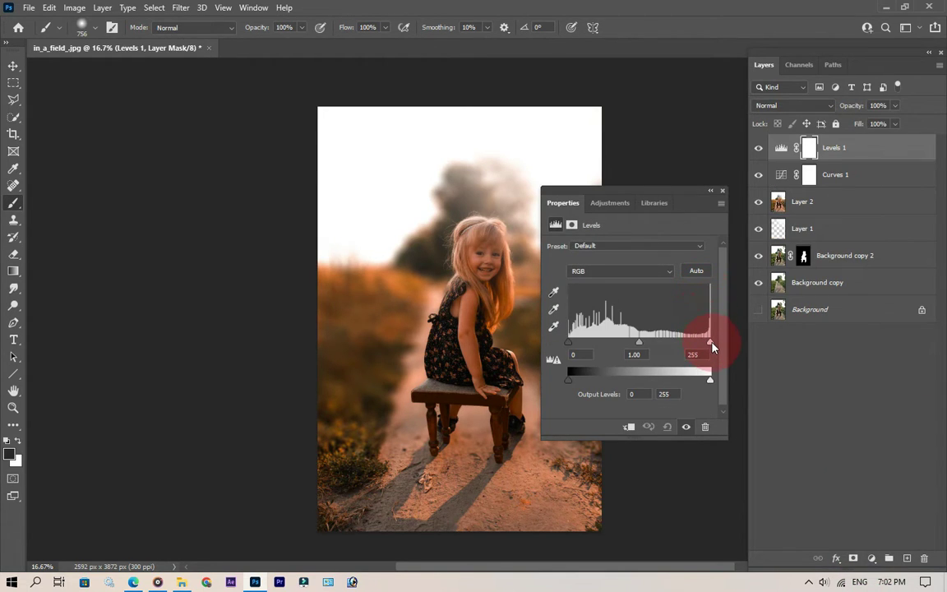
{"action": "left_click", "coordinate": [607, 286]}
{"action": "left_click", "coordinate": [705, 385]}
{"action": "left_click_drag", "start_coordinate": [714, 383], "coordinate": [584, 379]}
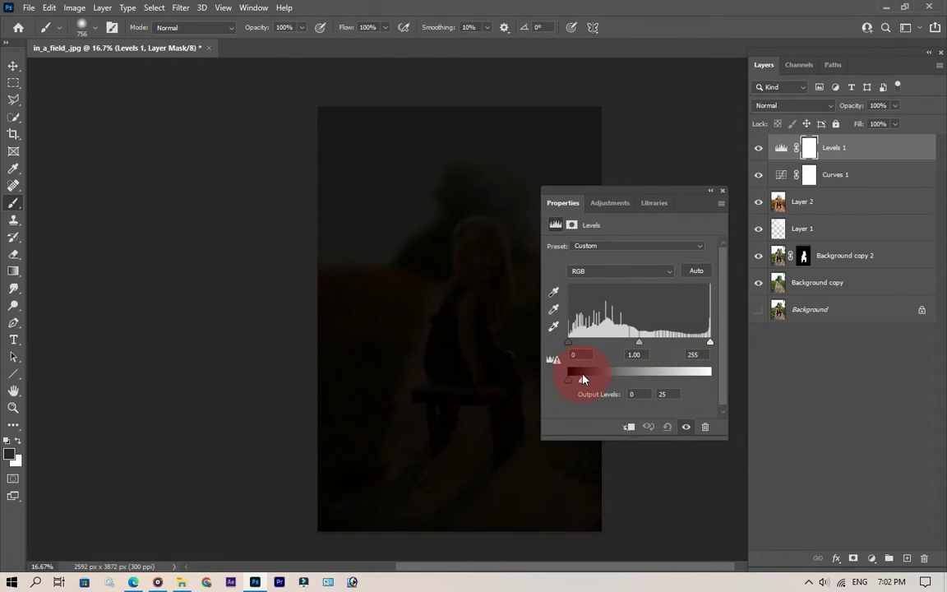
{"action": "left_click", "coordinate": [723, 191]}
{"action": "left_click", "coordinate": [802, 153]}
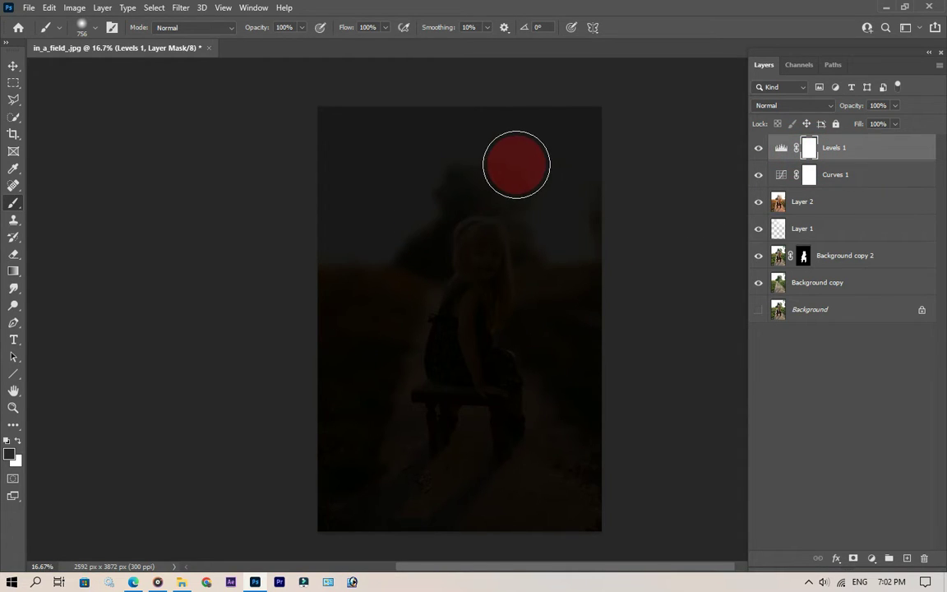
Use a huge soft brush on the Levels 1 mask to clear the centre, leaving dark edges.
{"action": "mouse_move", "coordinate": [444, 243]}
{"action": "left_mouse_down"}
{"action": "mouse_move", "coordinate": [474, 256]}
{"action": "mouse_move", "coordinate": [526, 253]}
{"action": "mouse_move", "coordinate": [525, 233]}
{"action": "mouse_move", "coordinate": [628, 110]}
{"action": "mouse_move", "coordinate": [519, 247]}
{"action": "mouse_move", "coordinate": [518, 239]}
{"action": "mouse_move", "coordinate": [566, 205]}
{"action": "mouse_move", "coordinate": [560, 201]}
{"action": "mouse_move", "coordinate": [563, 261]}
{"action": "mouse_move", "coordinate": [545, 300]}
{"action": "mouse_move", "coordinate": [518, 136]}
{"action": "mouse_move", "coordinate": [486, 190]}
{"action": "mouse_move", "coordinate": [497, 251]}
{"action": "mouse_move", "coordinate": [489, 251]}
{"action": "mouse_move", "coordinate": [490, 305]}
{"action": "mouse_move", "coordinate": [476, 306]}
{"action": "mouse_move", "coordinate": [483, 323]}
{"action": "mouse_move", "coordinate": [434, 148]}
{"action": "mouse_move", "coordinate": [455, 159]}
{"action": "mouse_move", "coordinate": [374, 91]}
{"action": "mouse_move", "coordinate": [600, 88]}
{"action": "mouse_move", "coordinate": [549, 243]}
{"action": "mouse_move", "coordinate": [486, 306]}
{"action": "mouse_move", "coordinate": [469, 362]}
{"action": "mouse_move", "coordinate": [452, 363]}
{"action": "mouse_move", "coordinate": [541, 275]}
{"action": "mouse_move", "coordinate": [576, 258]}
{"action": "mouse_move", "coordinate": [512, 398]}
{"action": "mouse_move", "coordinate": [474, 383]}
{"action": "mouse_move", "coordinate": [492, 348]}
{"action": "mouse_move", "coordinate": [440, 245]}
{"action": "mouse_move", "coordinate": [440, 299]}
{"action": "mouse_move", "coordinate": [380, 296]}
{"action": "left_mouse_up"}
{"action": "mouse_move", "coordinate": [617, 152]}
{"action": "left_mouse_down"}
{"action": "mouse_move", "coordinate": [676, 237]}
{"action": "mouse_move", "coordinate": [681, 193]}
{"action": "left_mouse_up"}
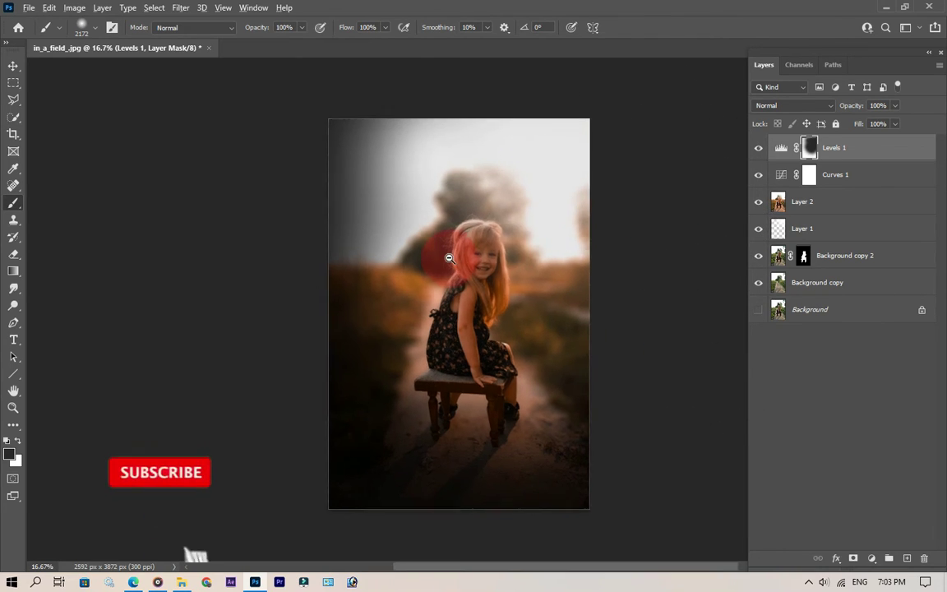
{"action": "key", "text": "ctrl+minus"}
{"action": "key", "text": "ctrl+minus"}
{"action": "left_click_drag", "start_coordinate": [505, 284], "coordinate": [512, 311]}
{"action": "key", "text": "ctrl+plus"}
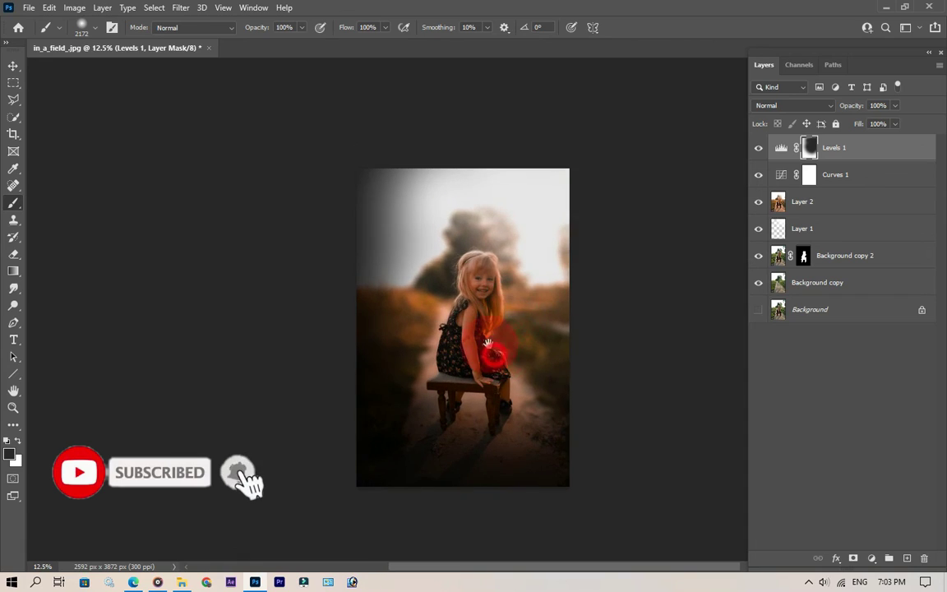
{"action": "left_click_drag", "start_coordinate": [490, 348], "coordinate": [485, 328]}
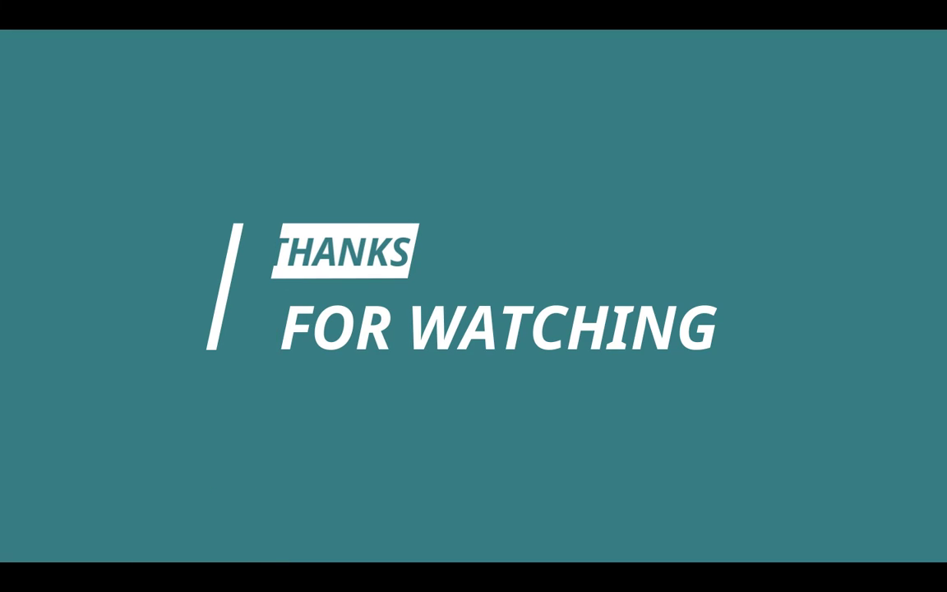